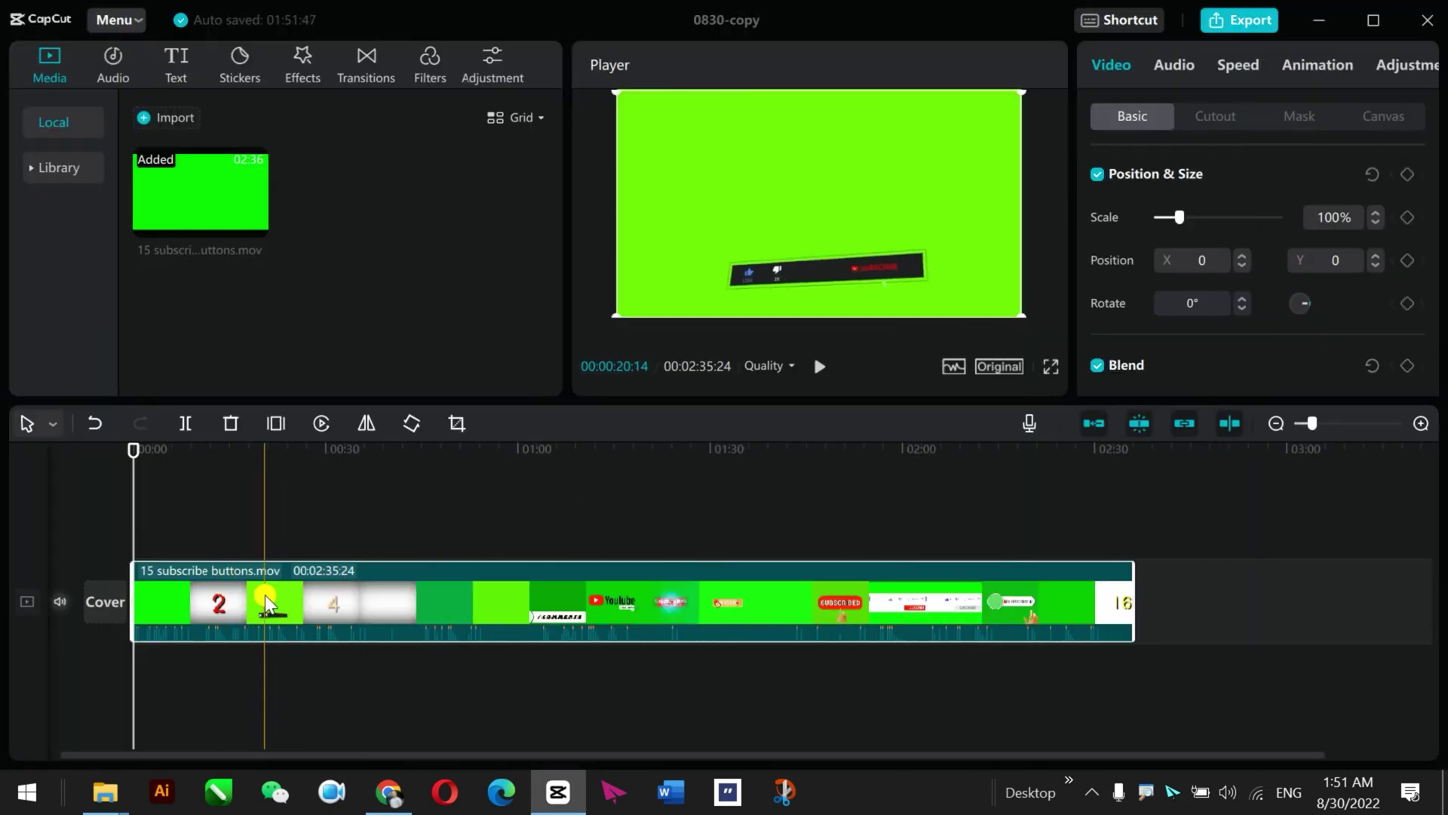
{"action": "scroll", "coordinate": [226, 543], "scroll_direction": "up", "scroll_amount": 2}
- Split the long clip at both ends of the '2' title card and delete that piece
{"action": "left_click_drag", "start_coordinate": [512, 519], "coordinate": [970, 662]}
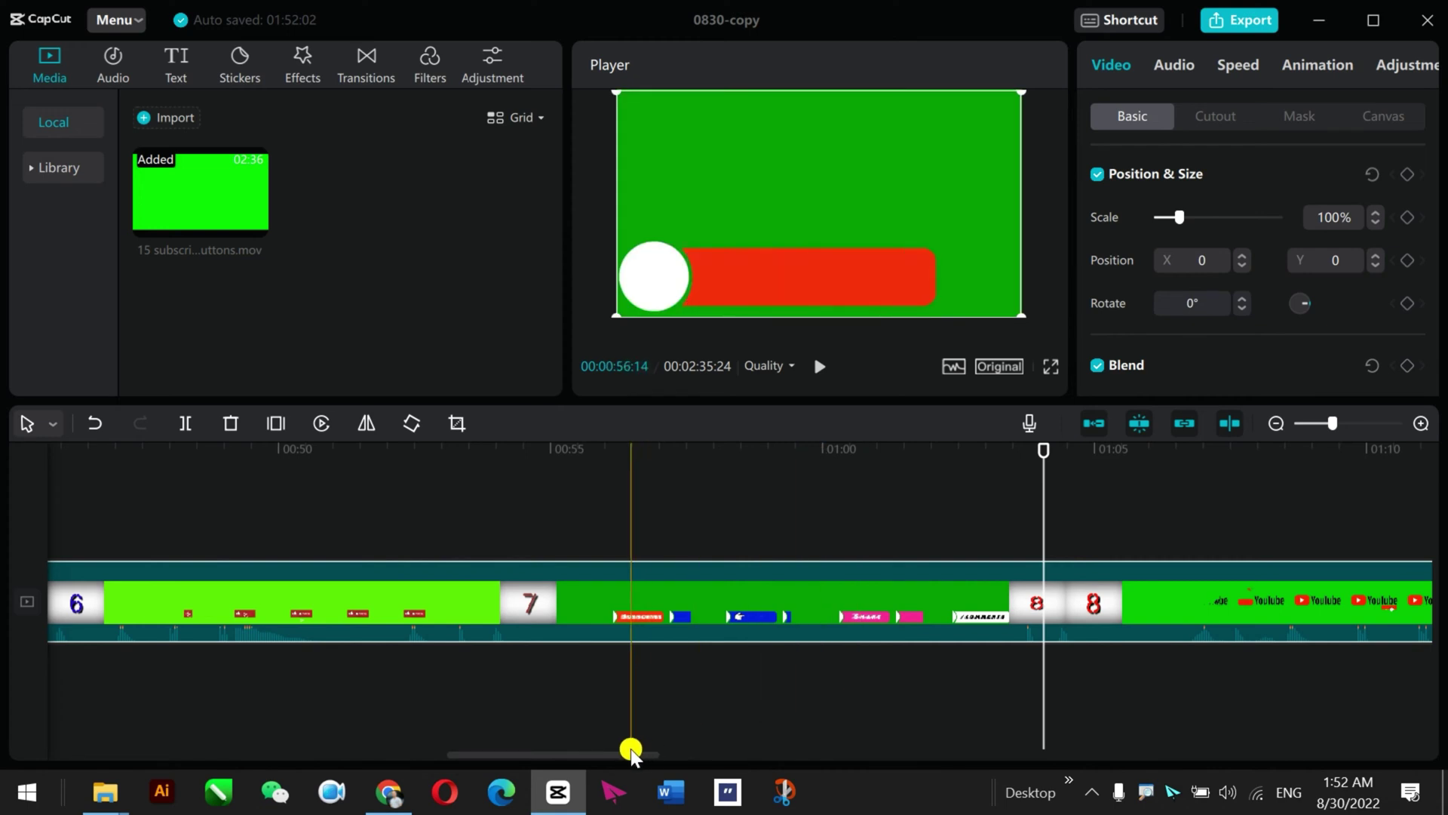
{"action": "left_click_drag", "start_coordinate": [624, 754], "coordinate": [1328, 736]}
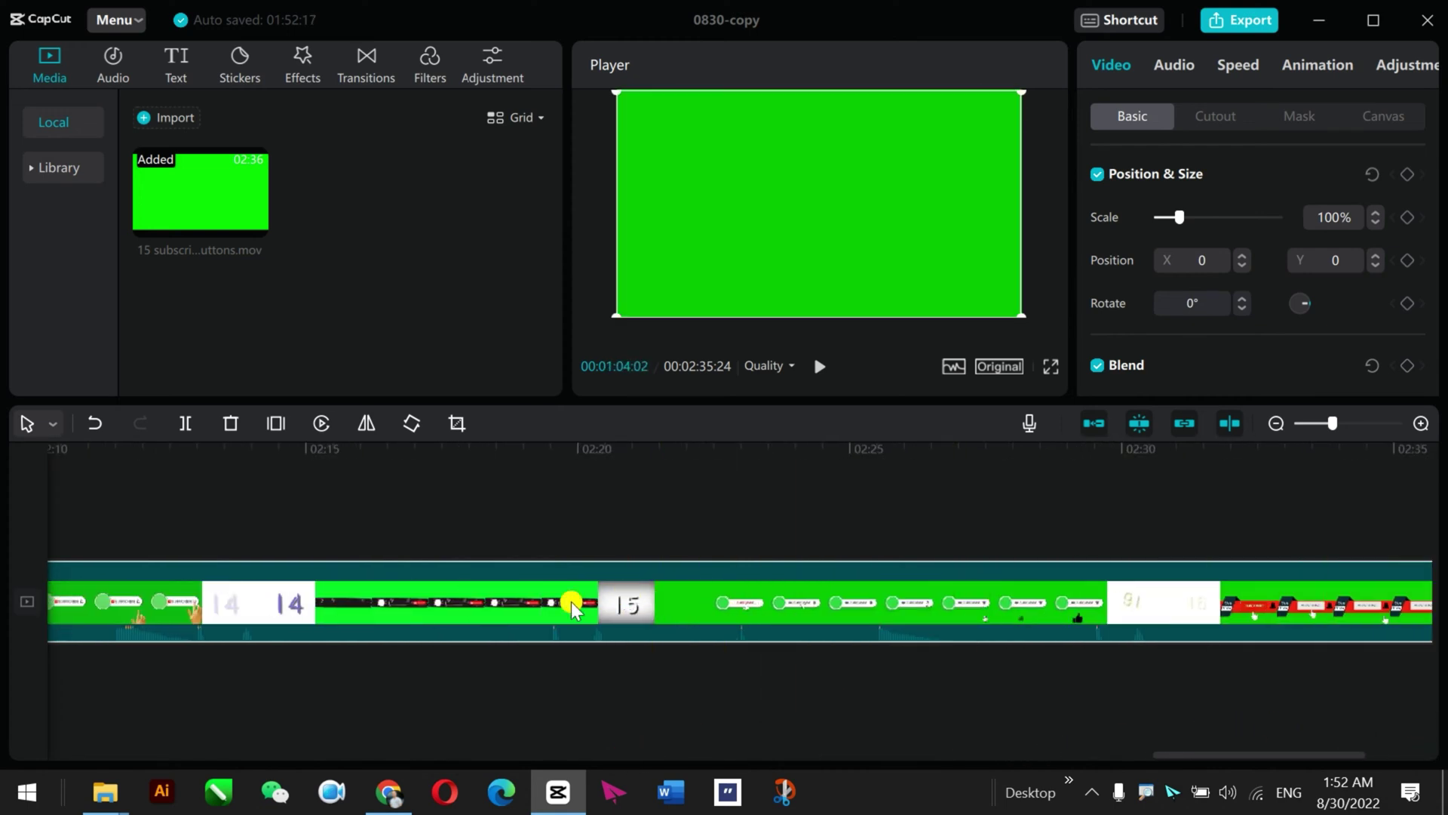
{"action": "left_click", "coordinate": [374, 608]}
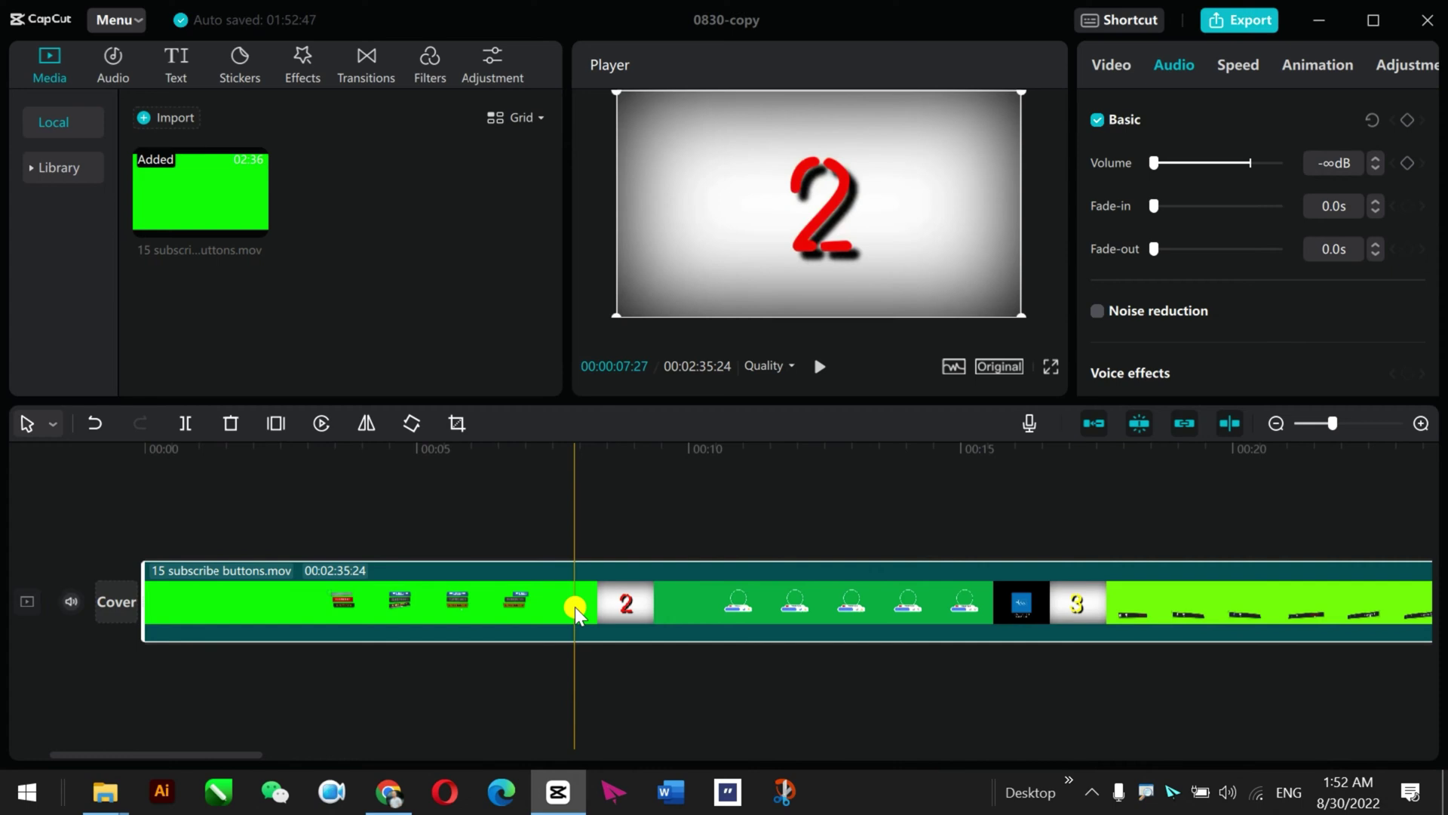
{"action": "left_click_drag", "start_coordinate": [142, 451], "coordinate": [544, 451]}
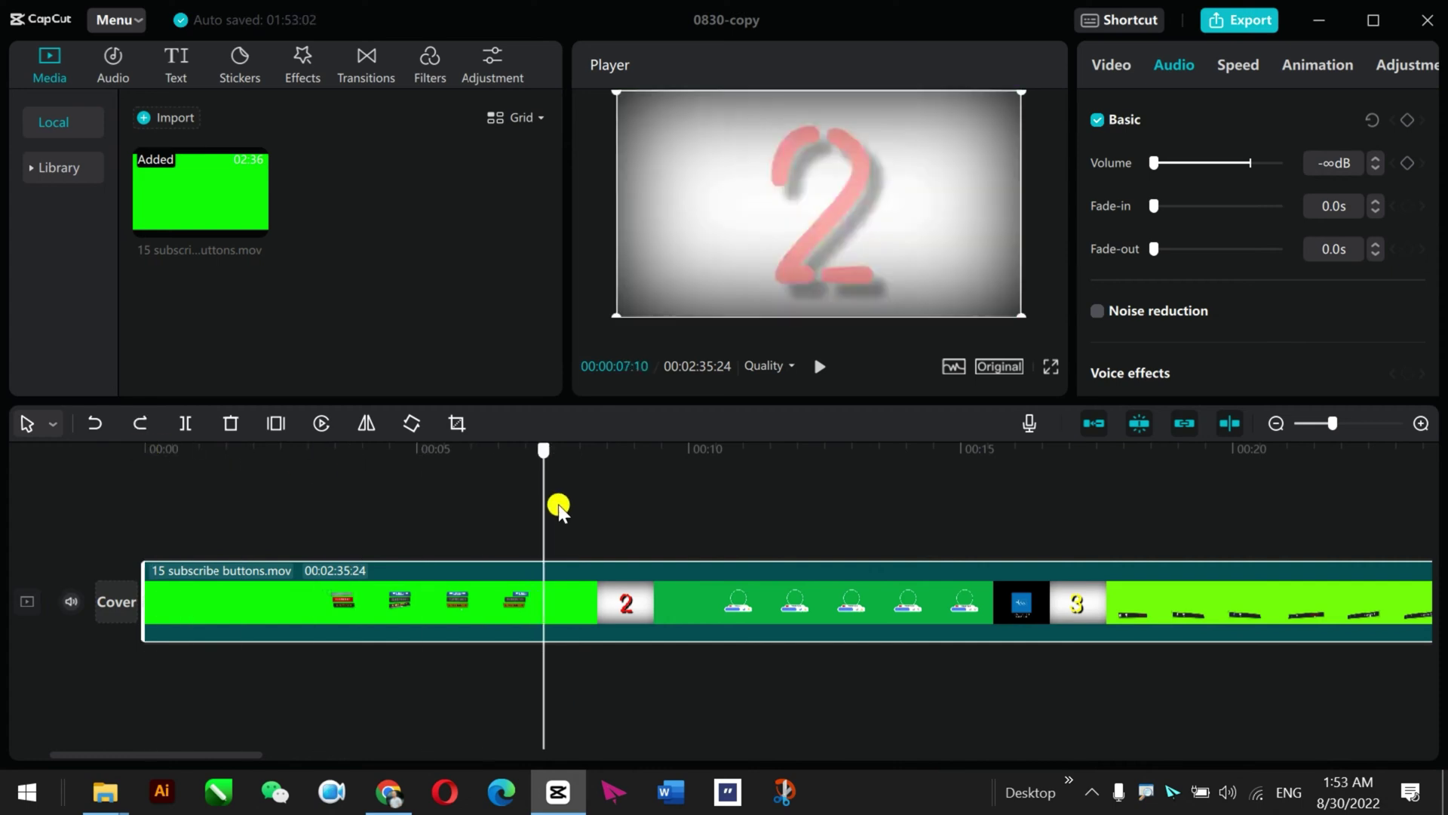
{"action": "left_click_drag", "start_coordinate": [558, 508], "coordinate": [520, 498]}
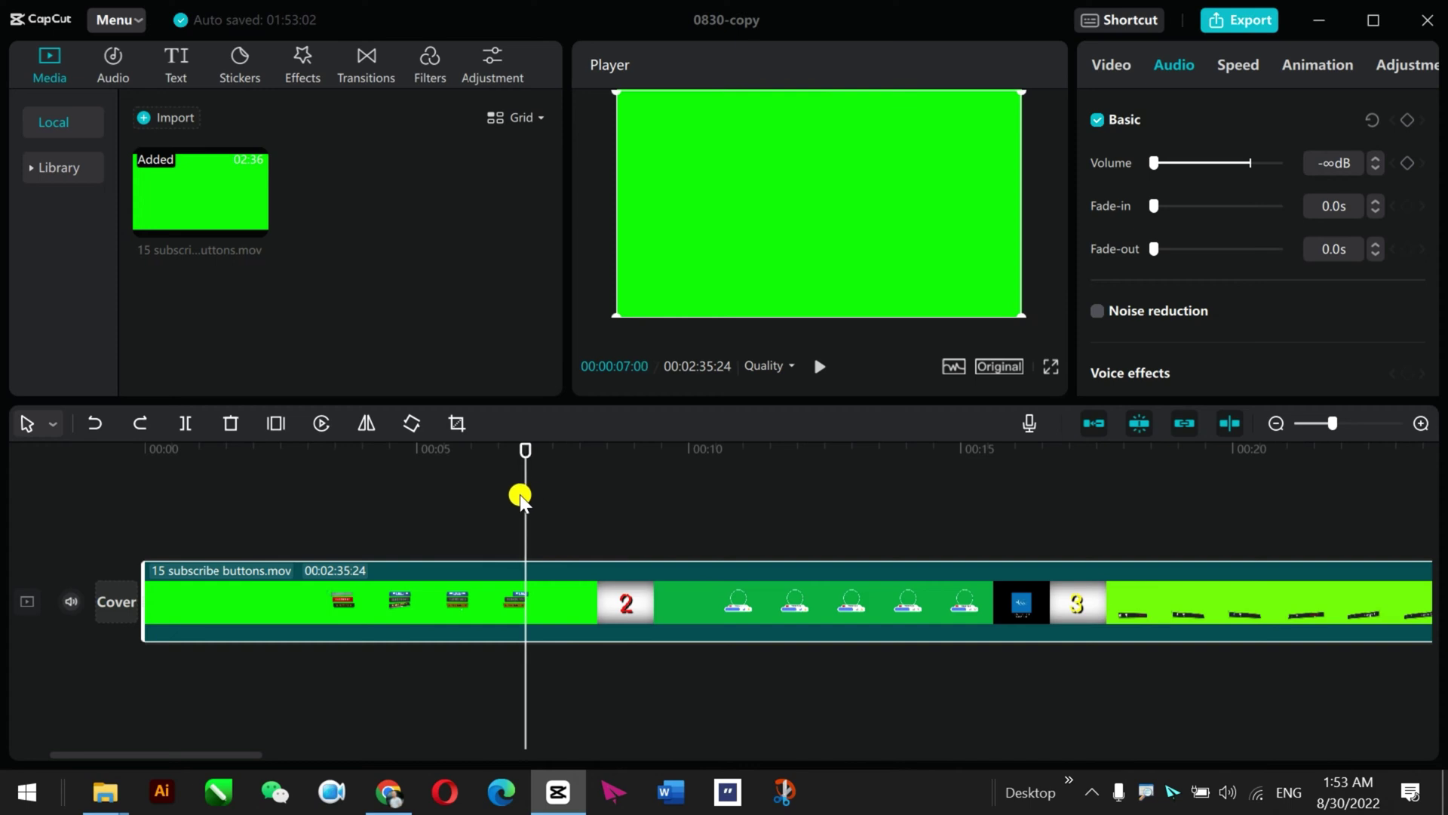
{"action": "left_click", "coordinate": [186, 424]}
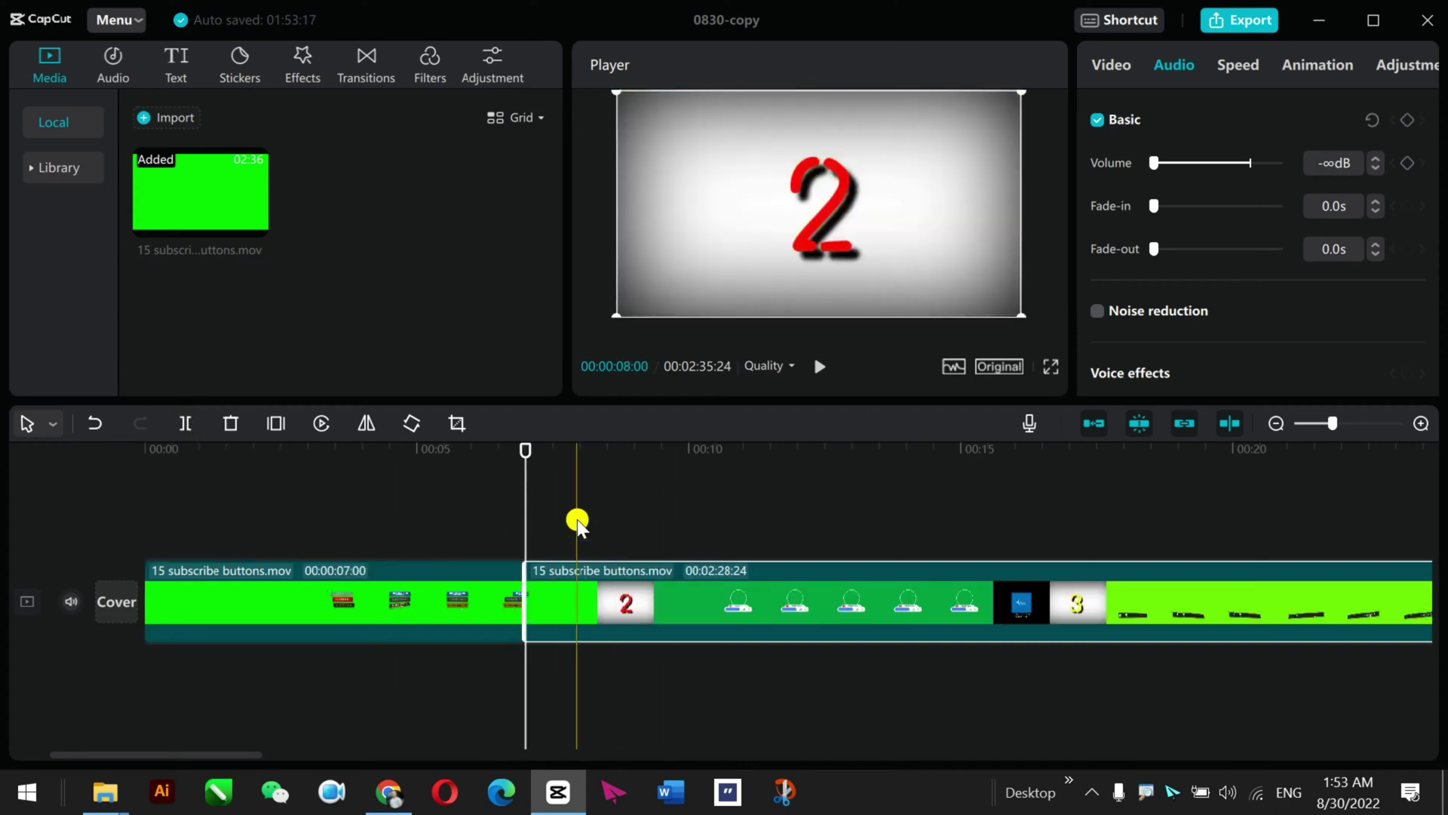
{"action": "left_click_drag", "start_coordinate": [529, 450], "coordinate": [654, 473]}
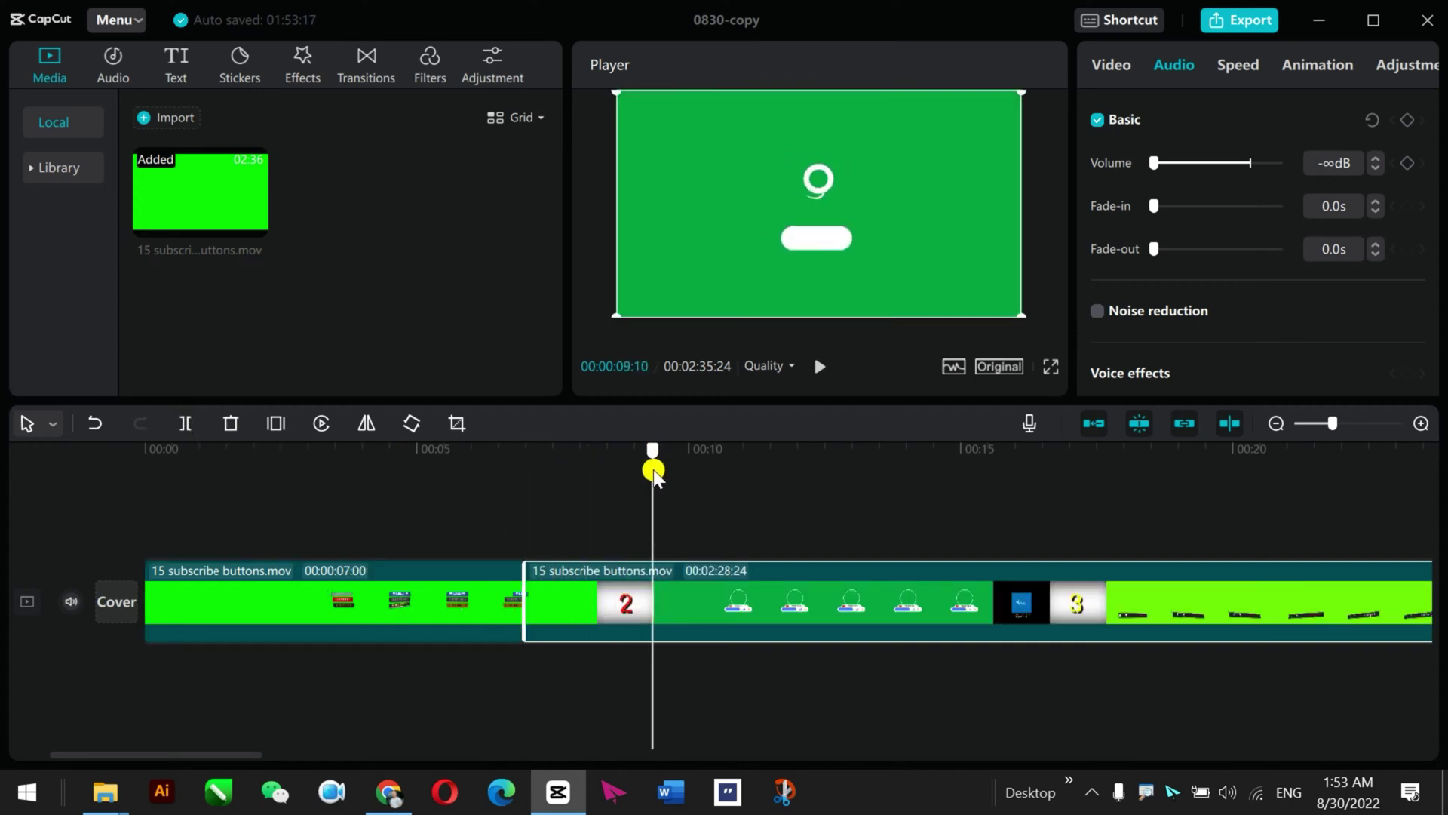
{"action": "left_click", "coordinate": [195, 427]}
{"action": "left_click", "coordinate": [623, 612]}
{"action": "key", "text": "Delete"}
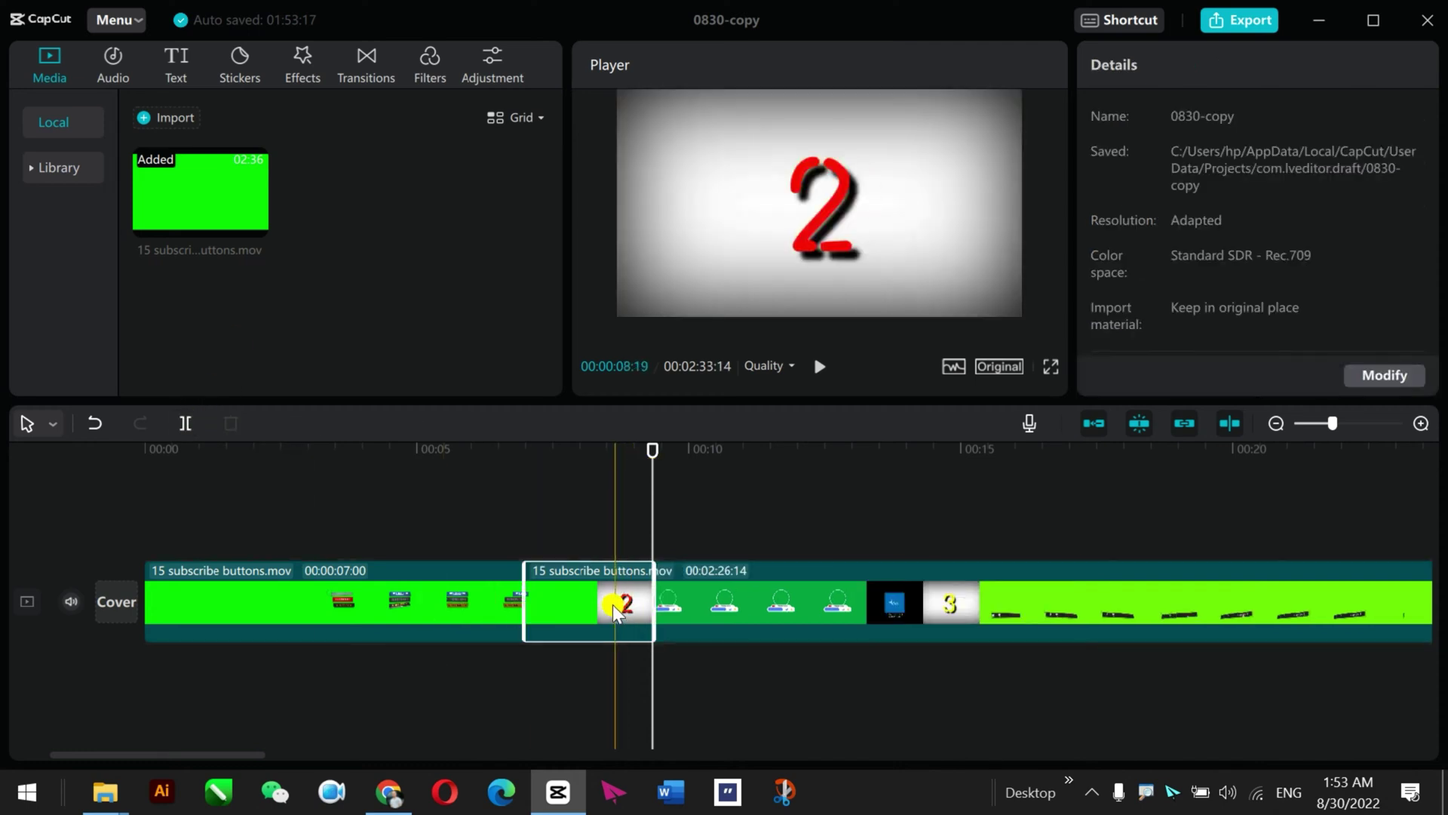
{"action": "key", "text": "Delete"}
- Split around the '3' title card and delete it, trimming the video to 2:31
{"action": "left_click", "coordinate": [452, 599]}
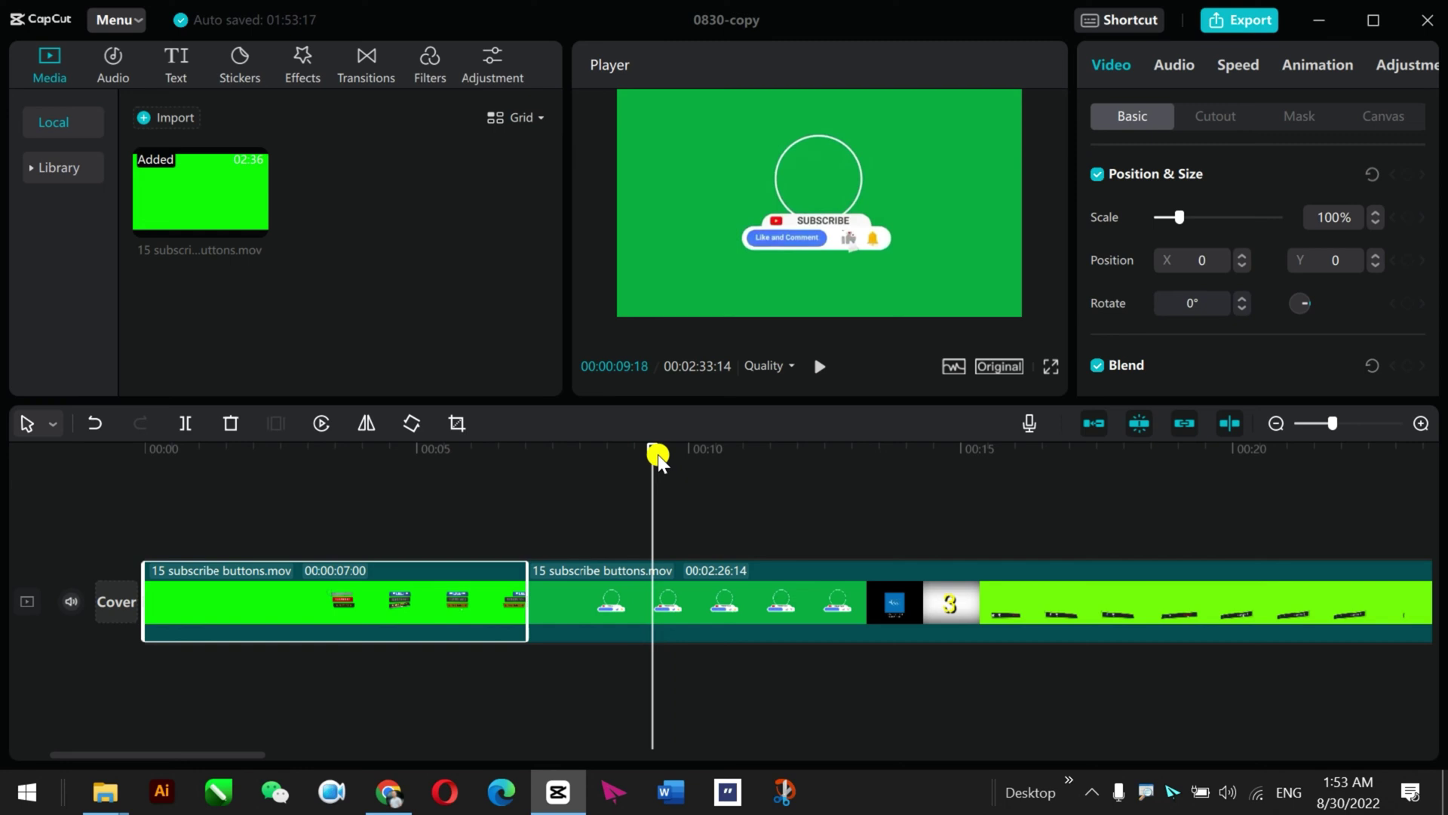
{"action": "left_click_drag", "start_coordinate": [656, 457], "coordinate": [848, 509]}
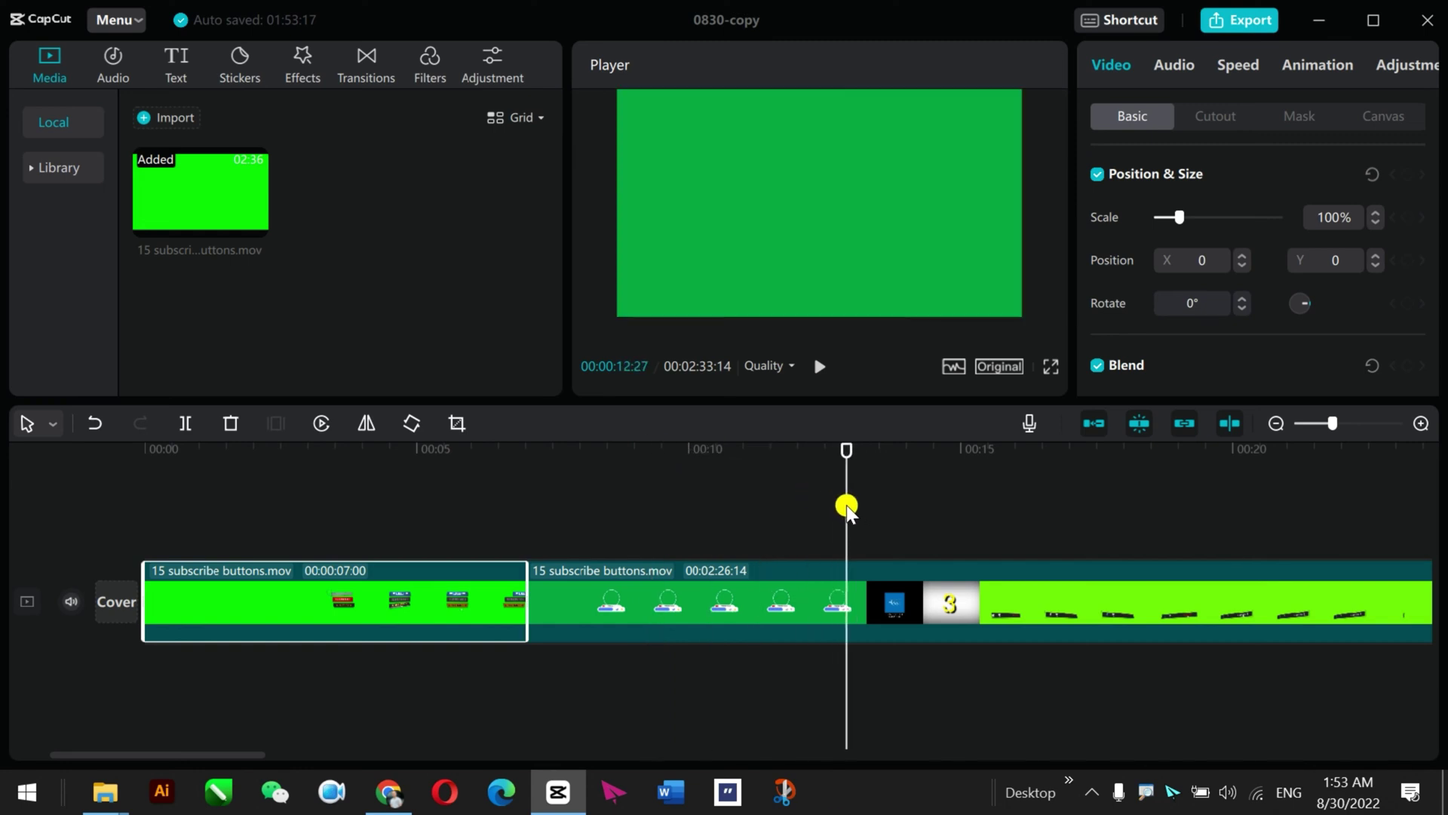
{"action": "left_click", "coordinate": [193, 422]}
{"action": "left_click_drag", "start_coordinate": [854, 446], "coordinate": [983, 483]}
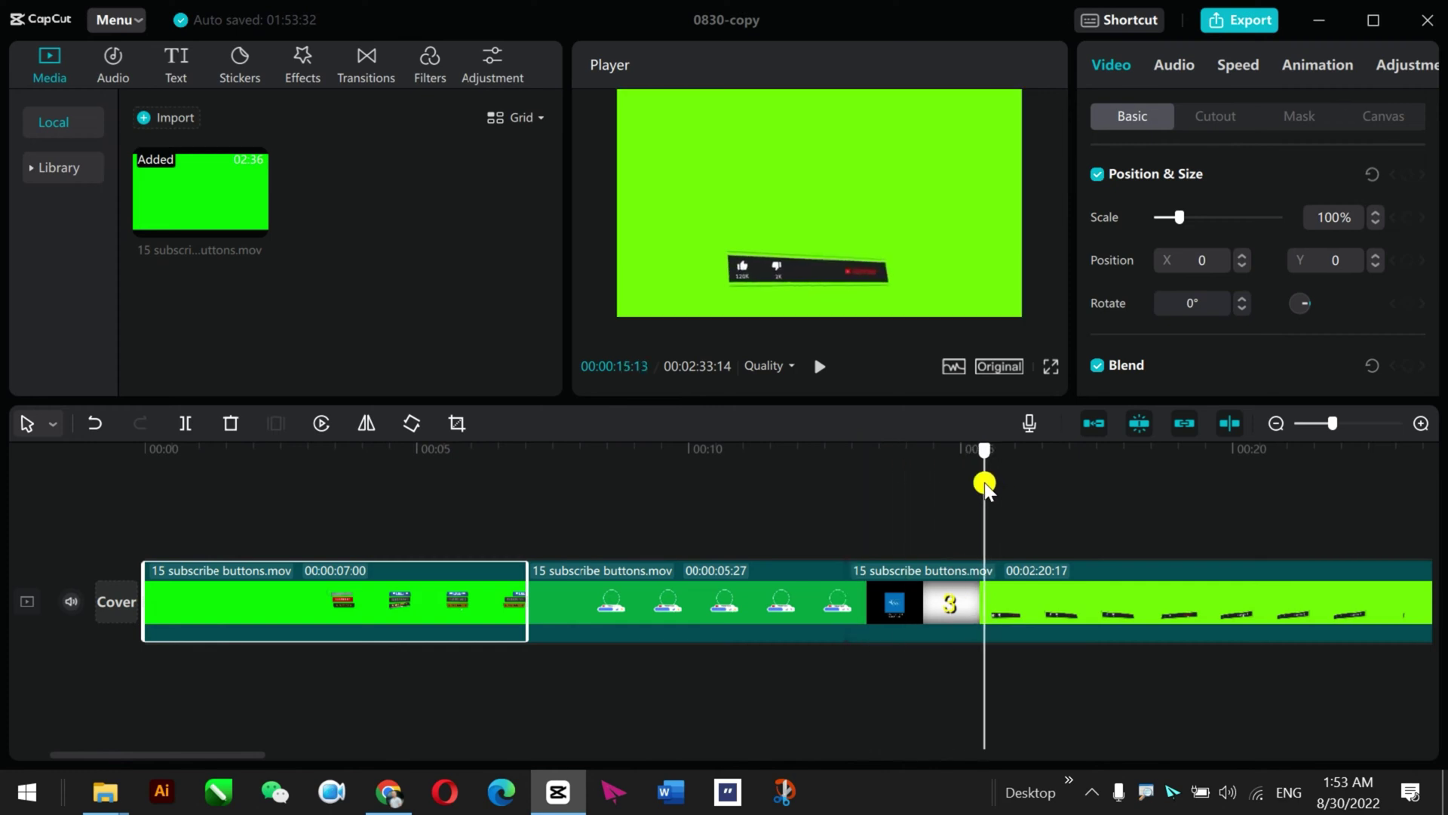
{"action": "left_click", "coordinate": [184, 423]}
{"action": "left_click", "coordinate": [918, 598]}
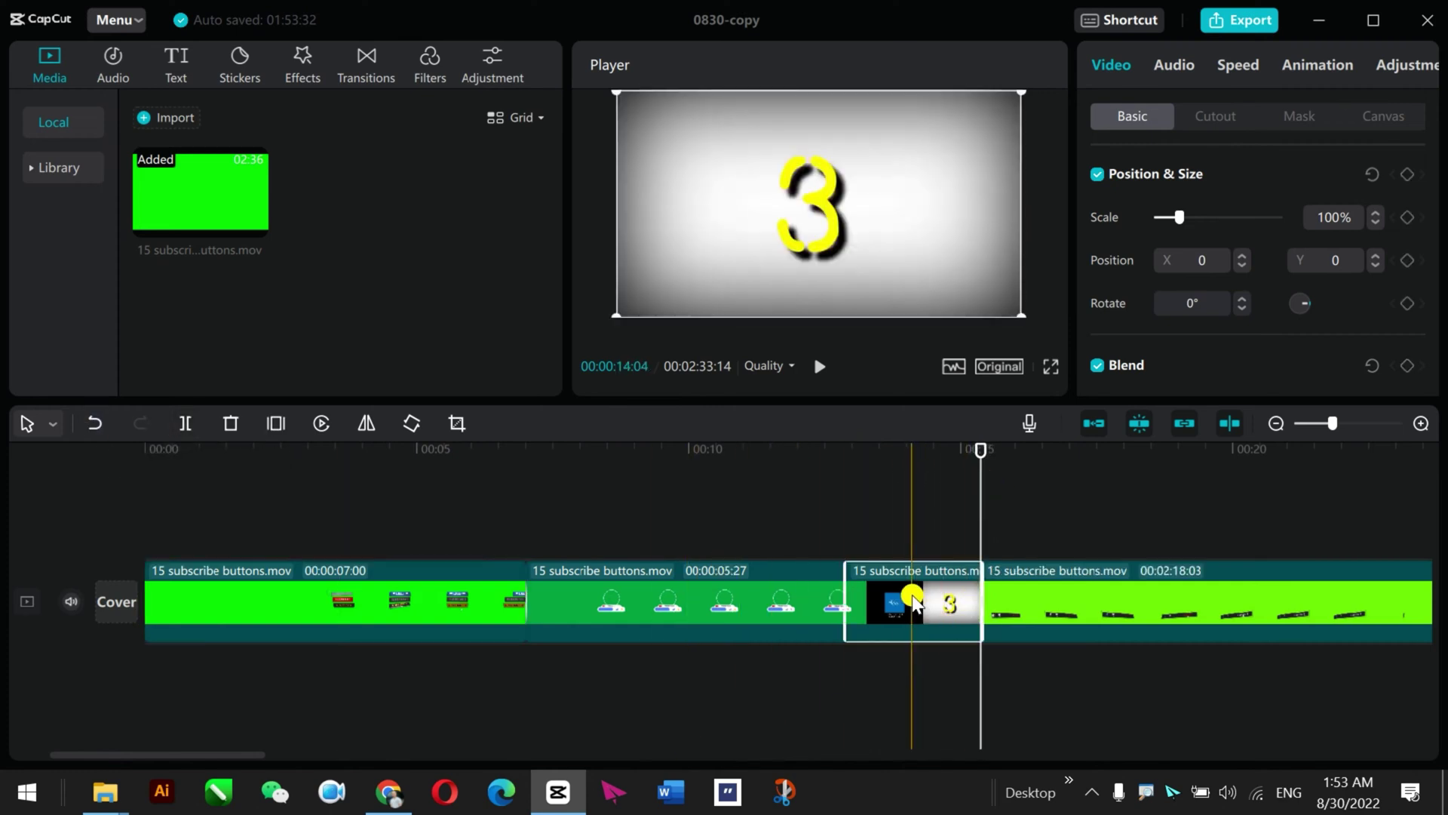
{"action": "key", "text": "Delete"}
{"action": "left_click_drag", "start_coordinate": [979, 459], "coordinate": [1443, 571]}
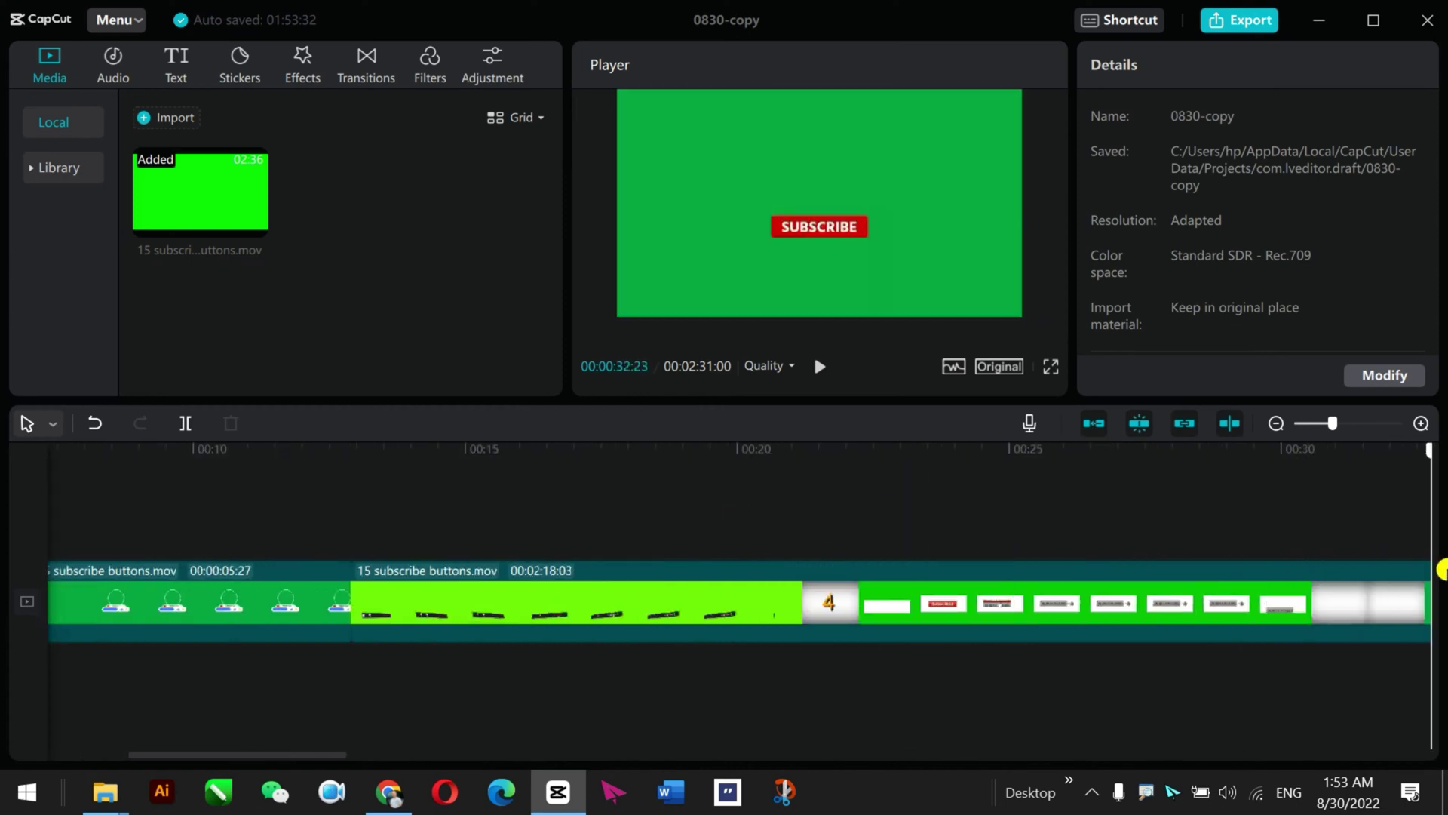
{"action": "mouse_move", "coordinate": [1443, 572]}
{"action": "left_mouse_down"}
{"action": "mouse_move", "coordinate": [477, 535]}
{"action": "mouse_move", "coordinate": [1176, 566]}
{"action": "mouse_move", "coordinate": [1435, 550]}
{"action": "left_mouse_up"}
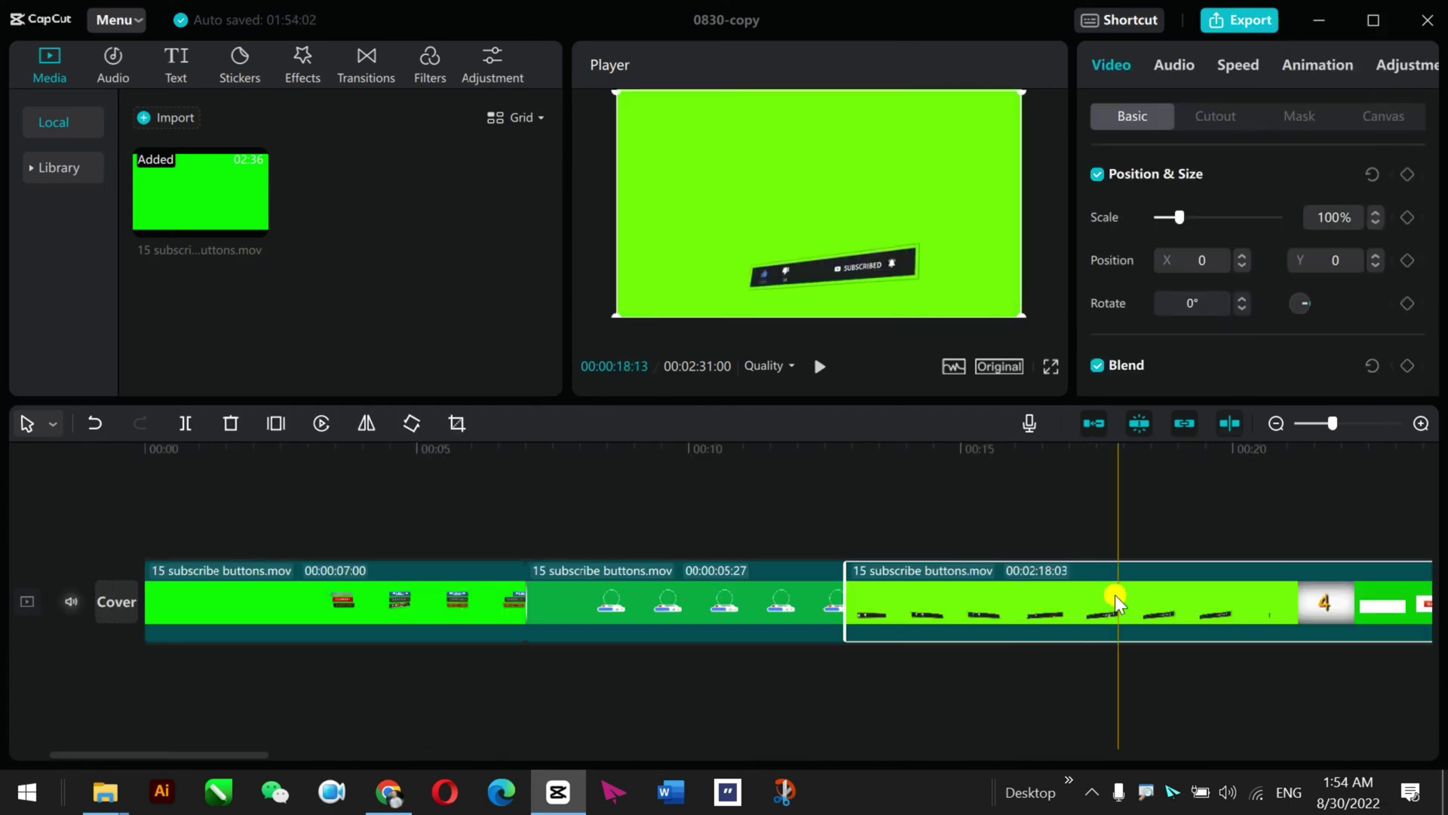
- Remove everything after the fourth button section, leaving a 00:28:11 project
{"action": "mouse_move", "coordinate": [1116, 603]}
{"action": "left_mouse_down"}
{"action": "mouse_move", "coordinate": [544, 582]}
{"action": "mouse_move", "coordinate": [397, 592]}
{"action": "mouse_move", "coordinate": [246, 516]}
{"action": "mouse_move", "coordinate": [147, 515]}
{"action": "left_mouse_up"}
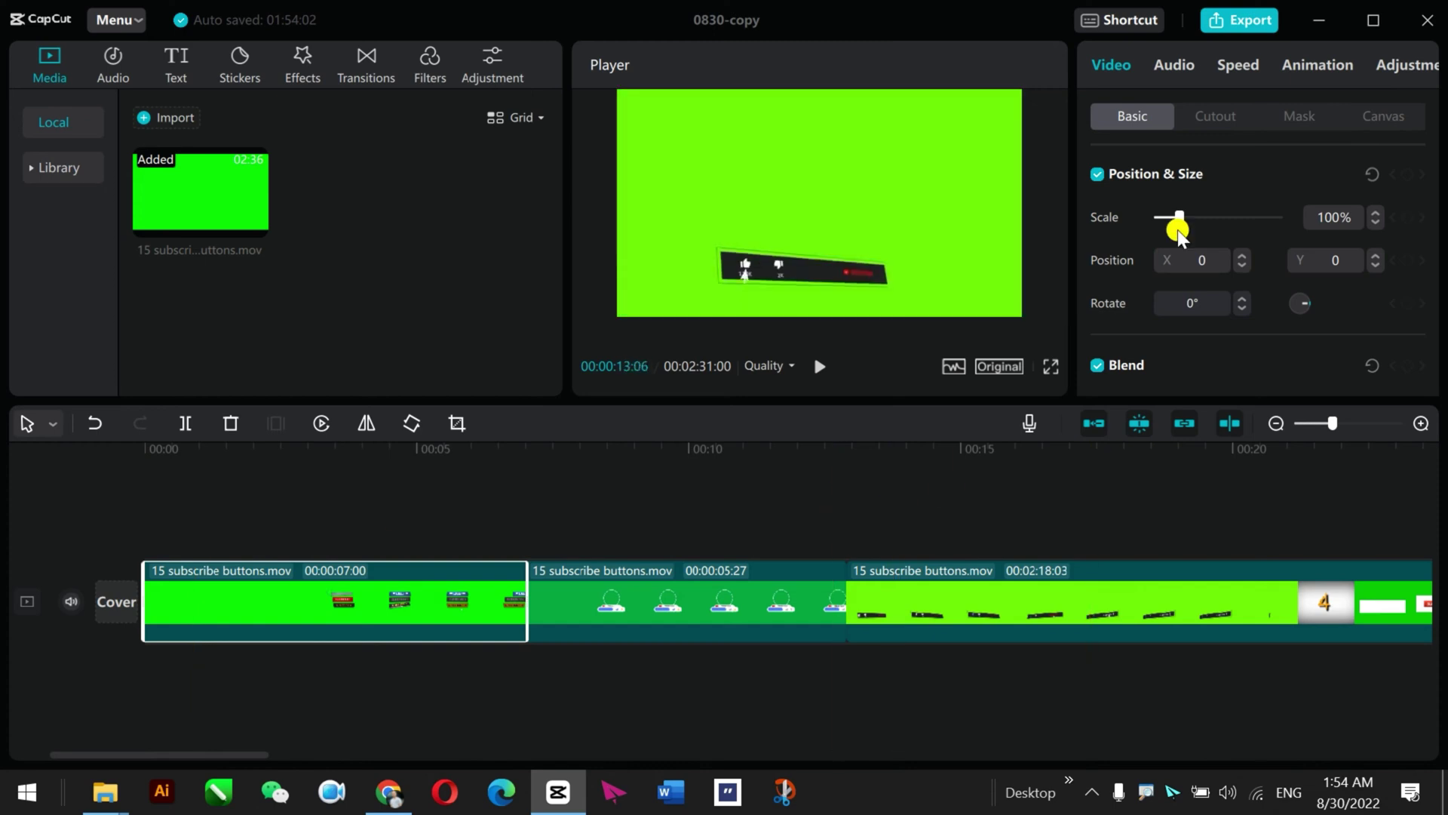
{"action": "left_click", "coordinate": [724, 611]}
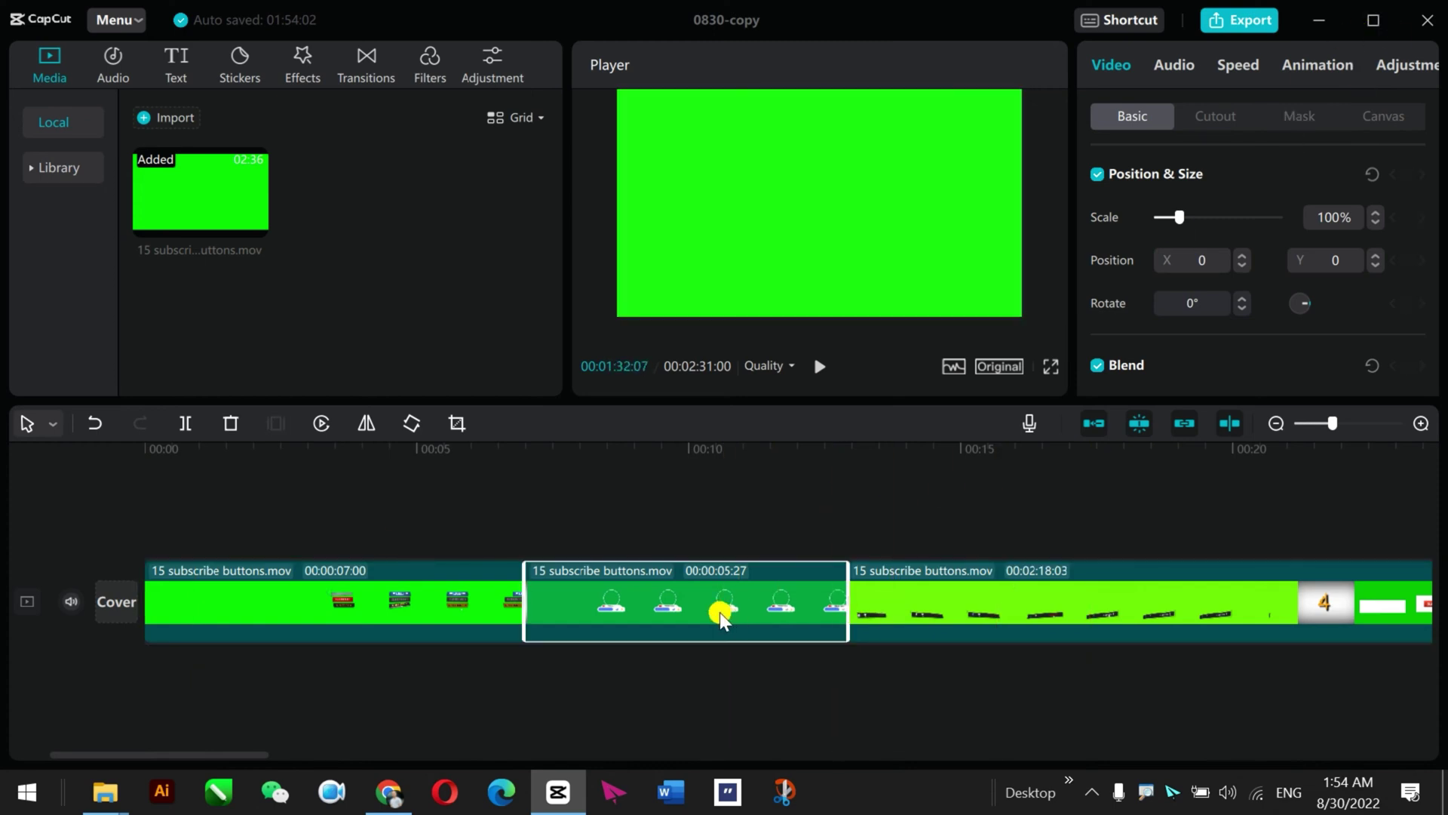
{"action": "left_click", "coordinate": [1154, 611]}
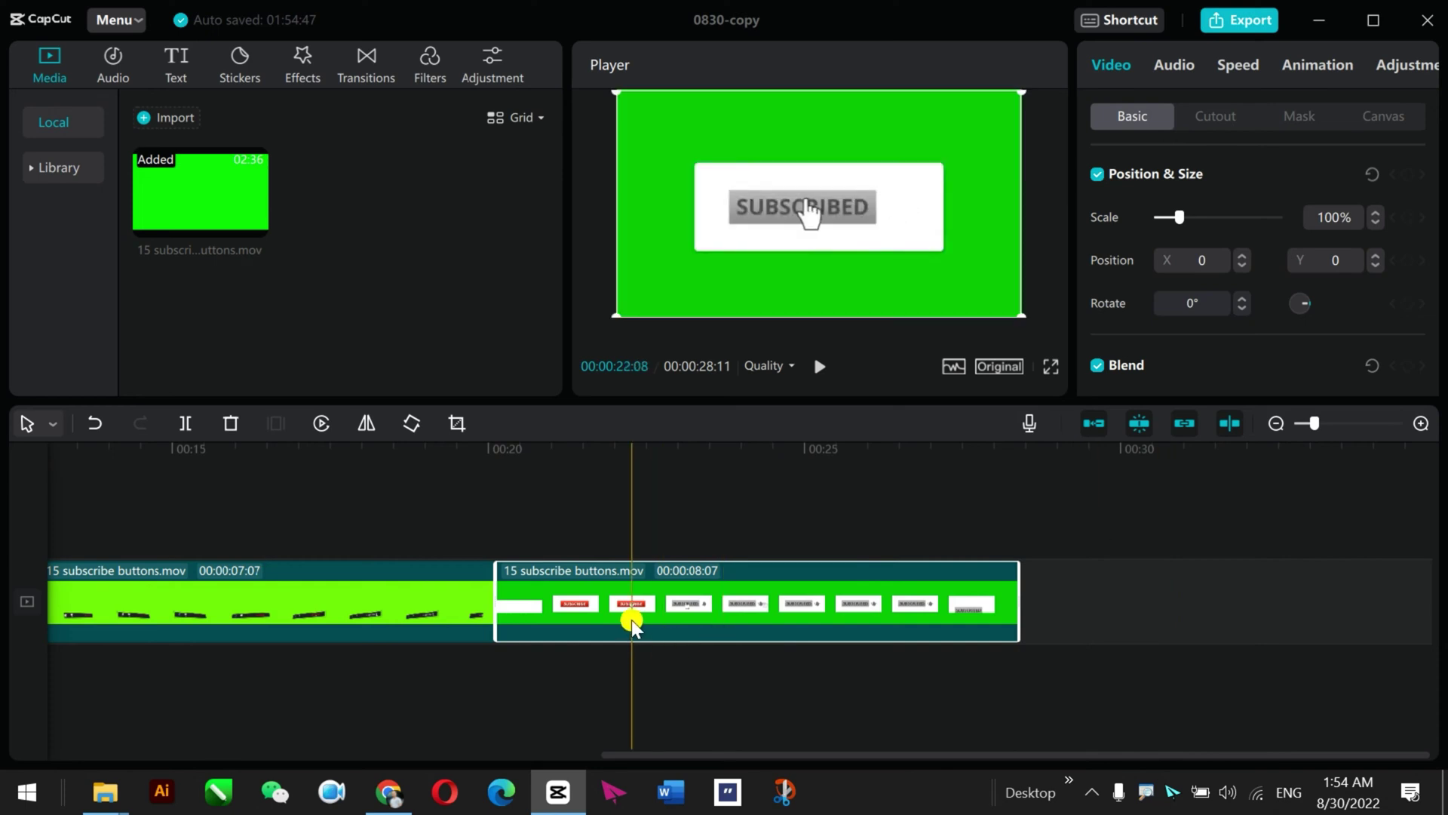
{"action": "scroll", "coordinate": [632, 620], "scroll_direction": "up", "scroll_amount": 4, "text": "ctrl"}
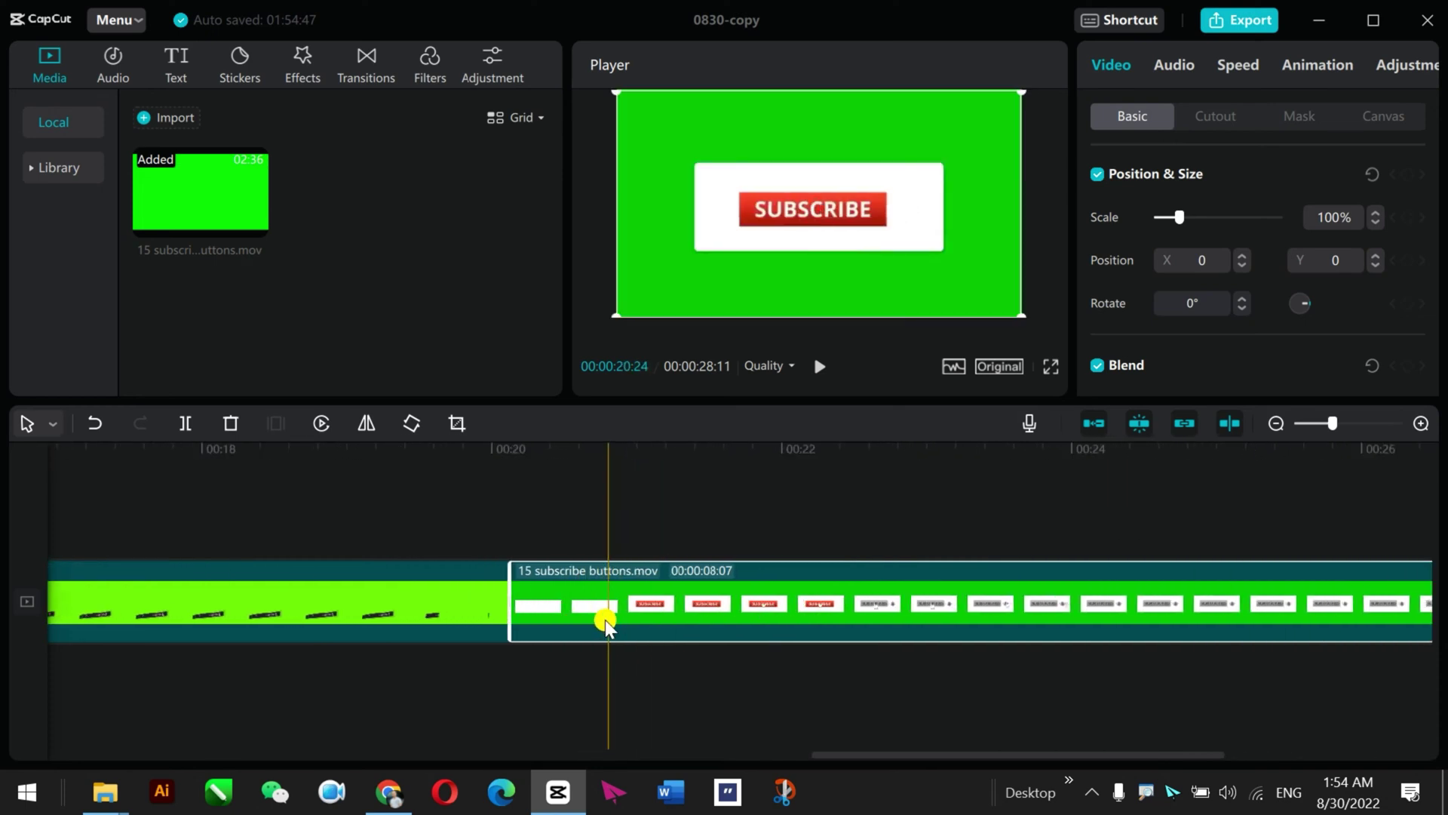
- Duplicate the 0830-copy project four times from the home screen and open the newest copy
{"action": "left_click", "coordinate": [1423, 22]}
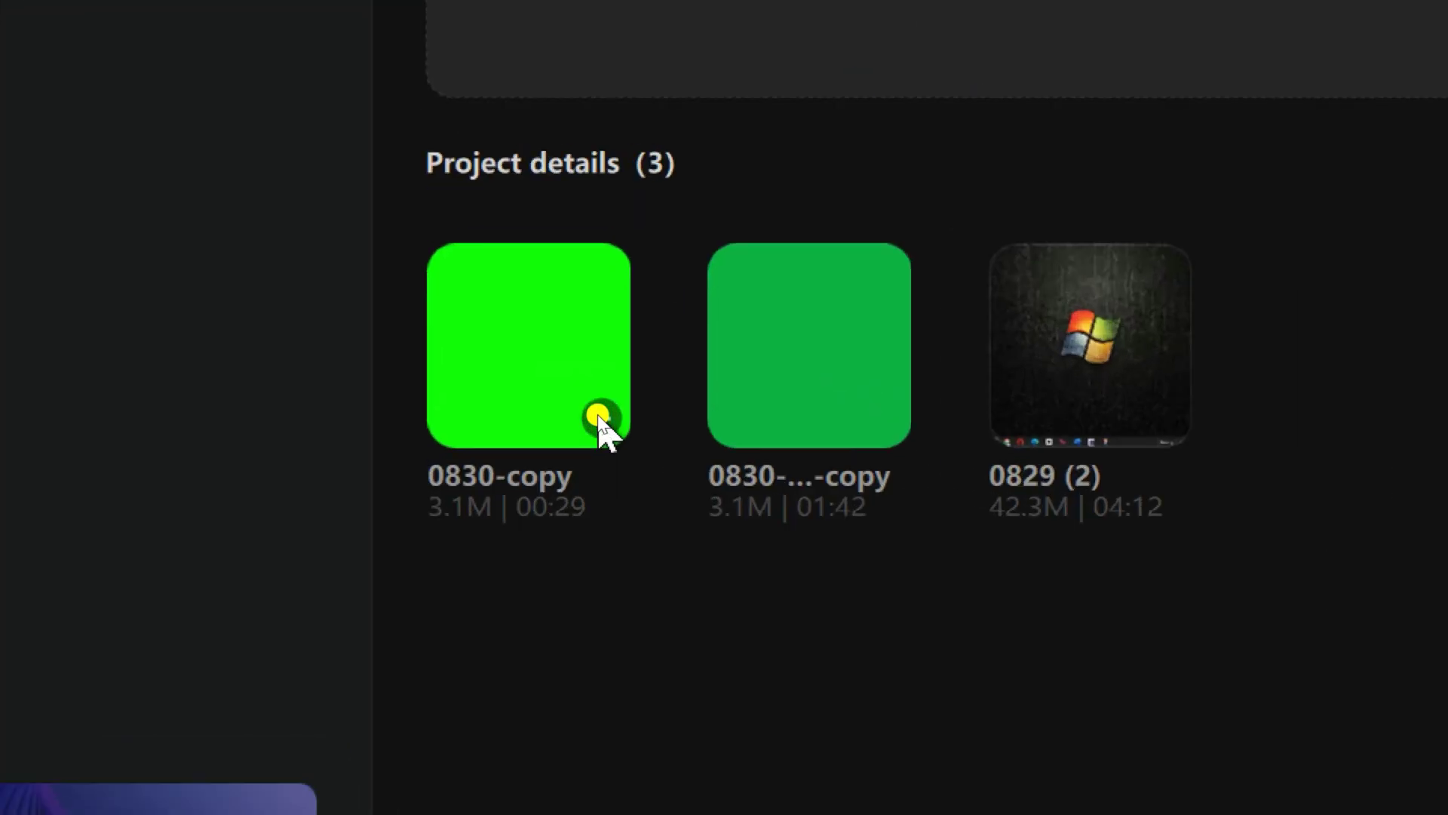
{"action": "left_click", "coordinate": [599, 417]}
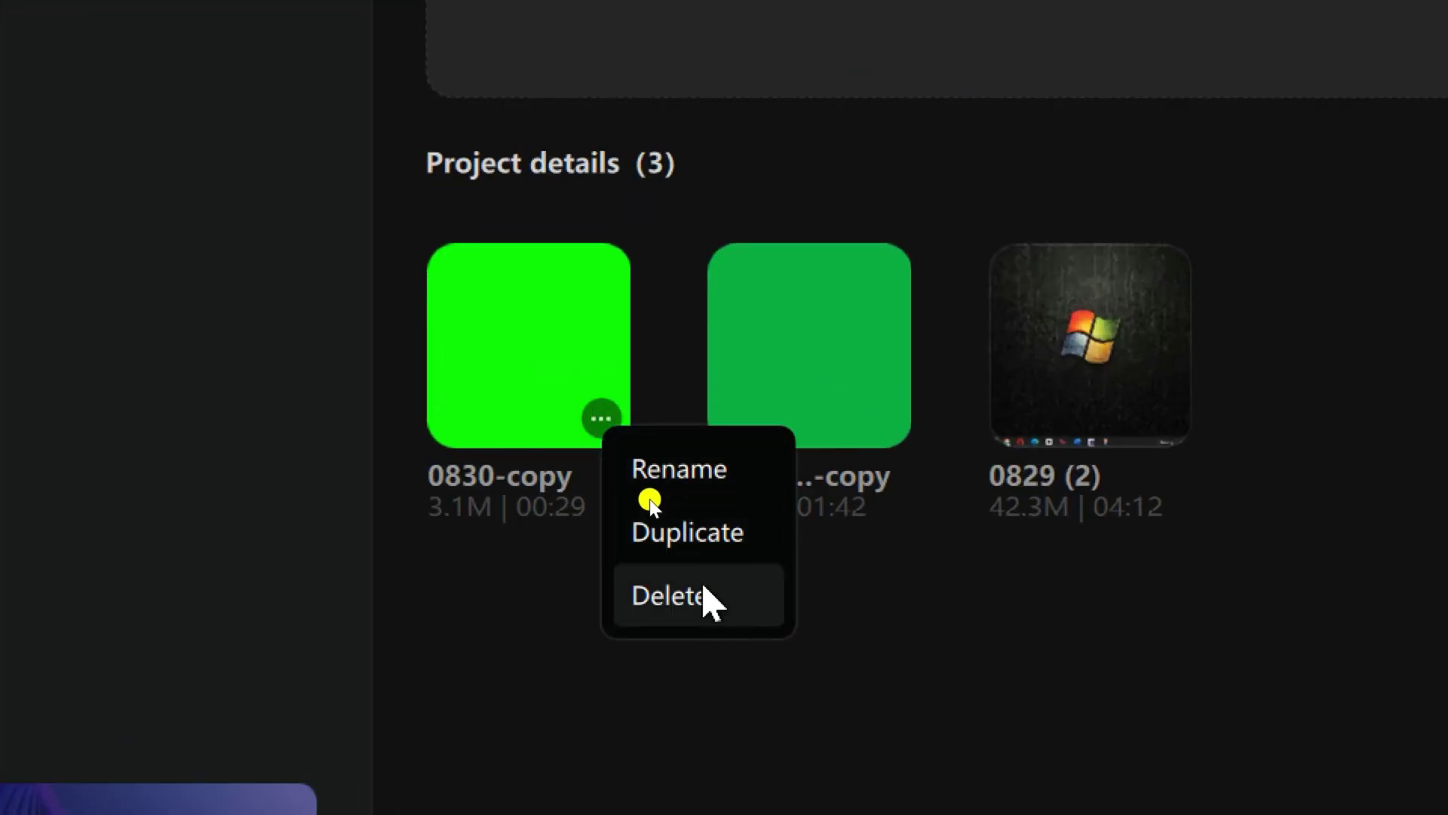
{"action": "left_click", "coordinate": [706, 546]}
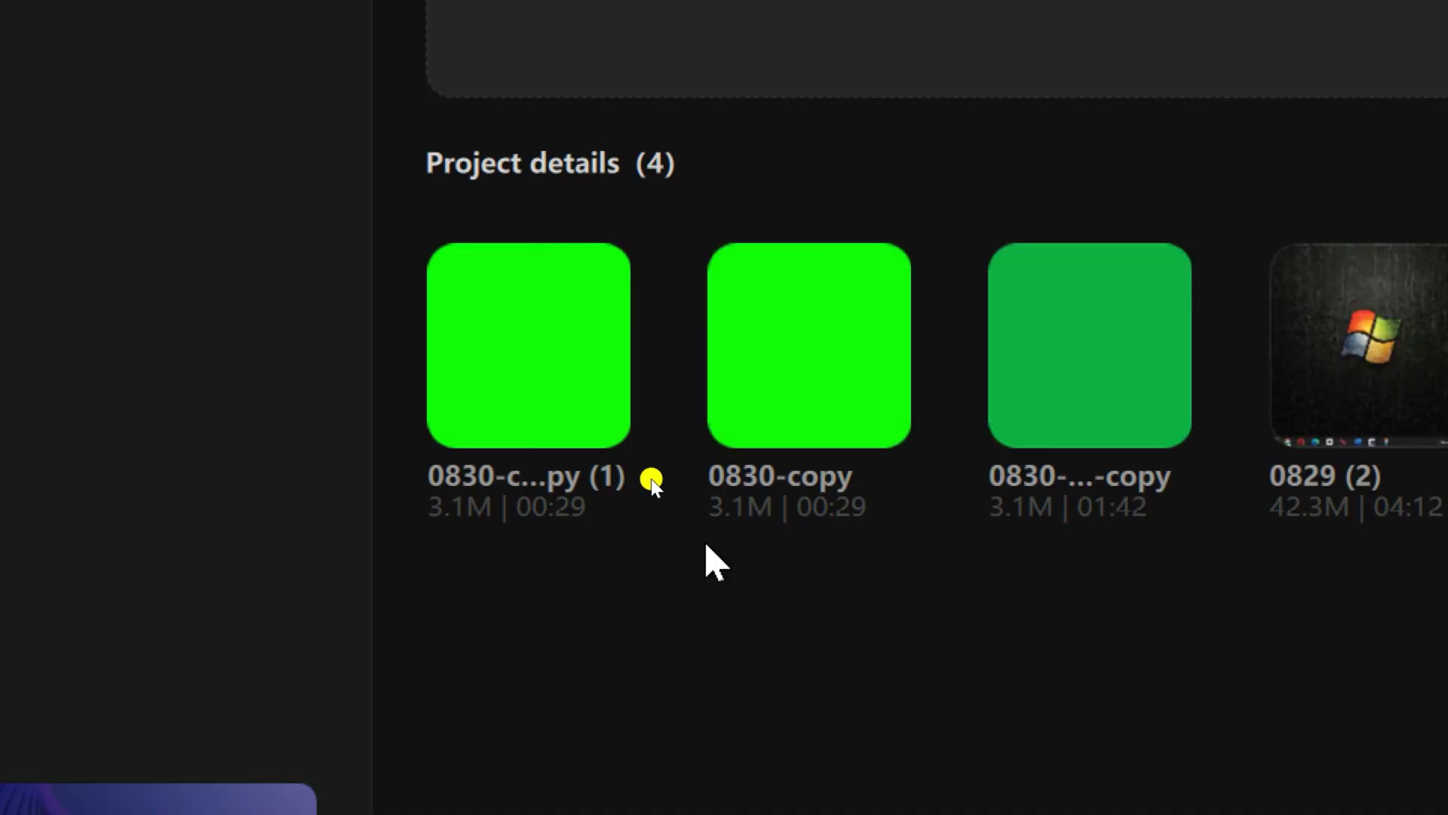
{"action": "left_click", "coordinate": [599, 416]}
{"action": "left_click", "coordinate": [685, 523]}
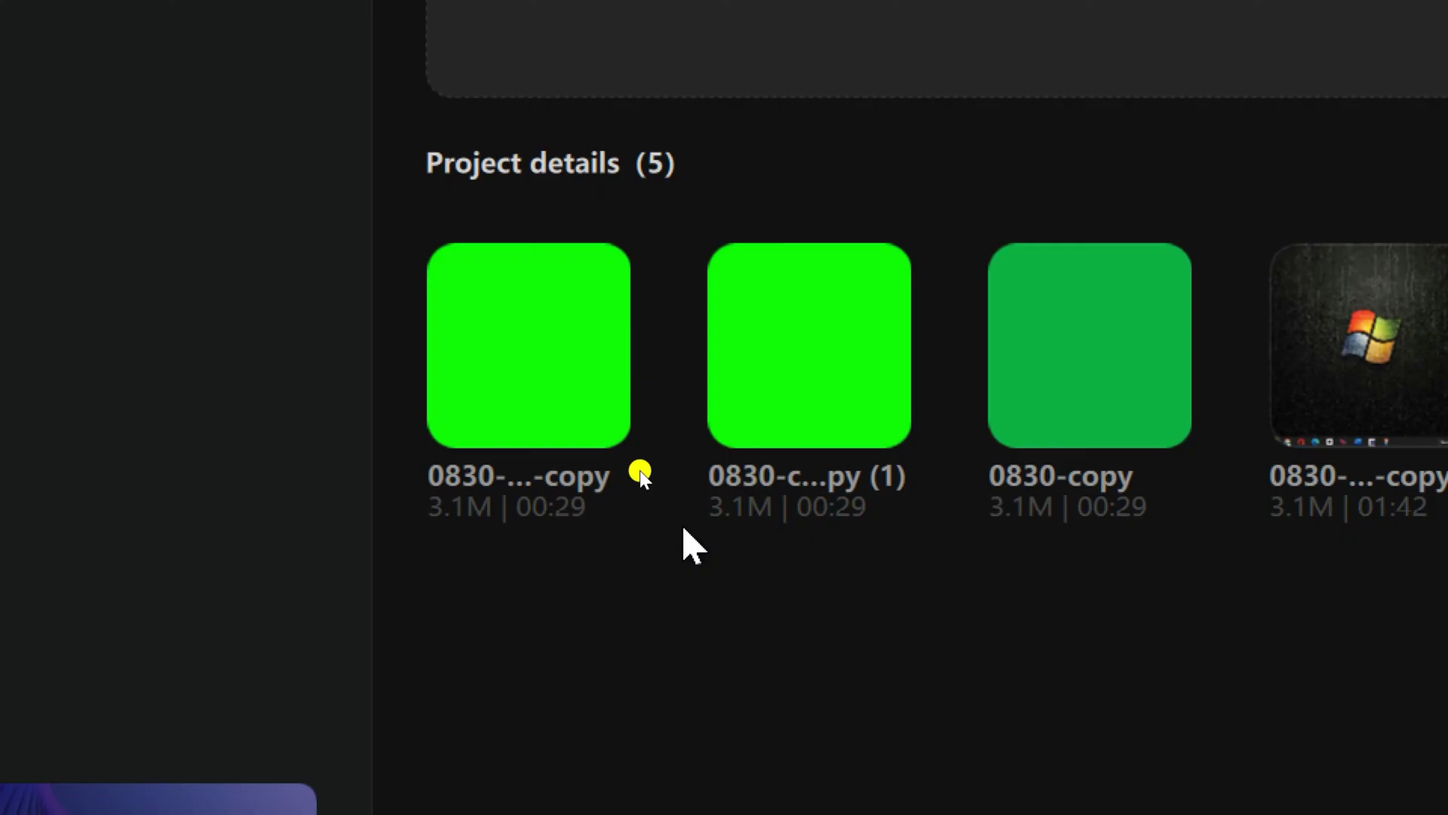
{"action": "left_click", "coordinate": [601, 414]}
{"action": "left_click", "coordinate": [657, 548]}
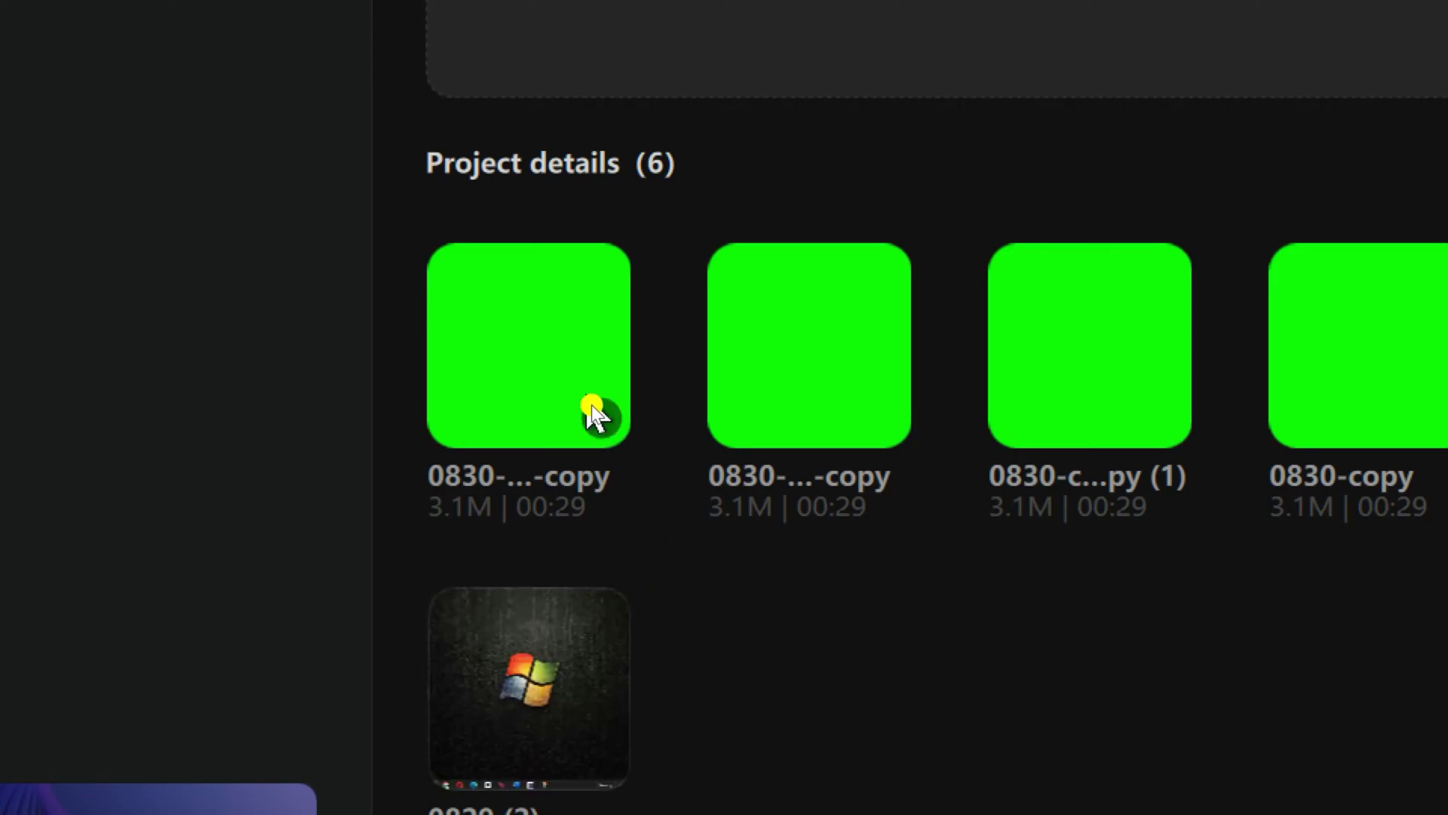
{"action": "left_click", "coordinate": [597, 416]}
{"action": "left_click", "coordinate": [677, 542]}
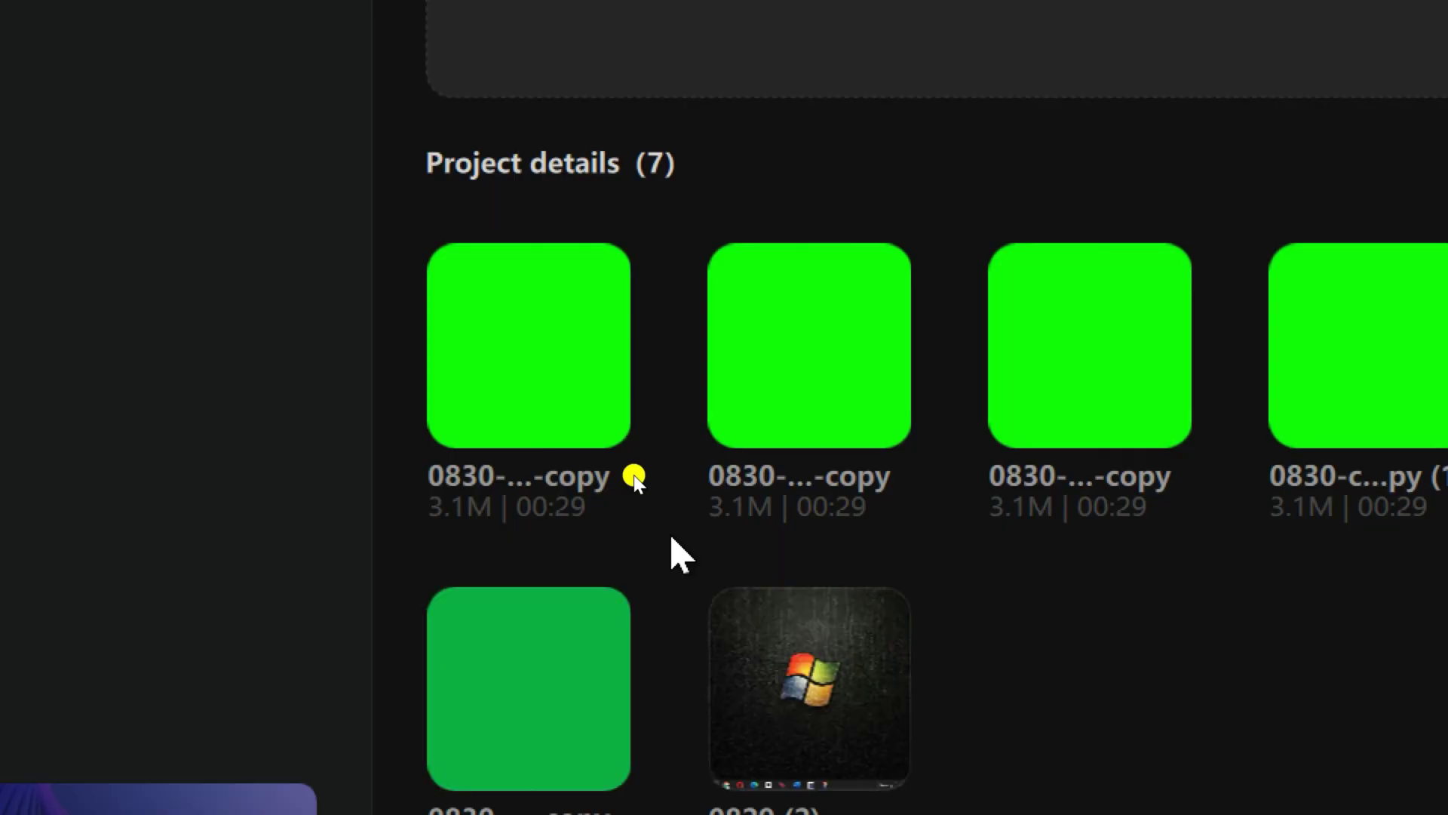
{"action": "mouse_move", "coordinate": [563, 380]}
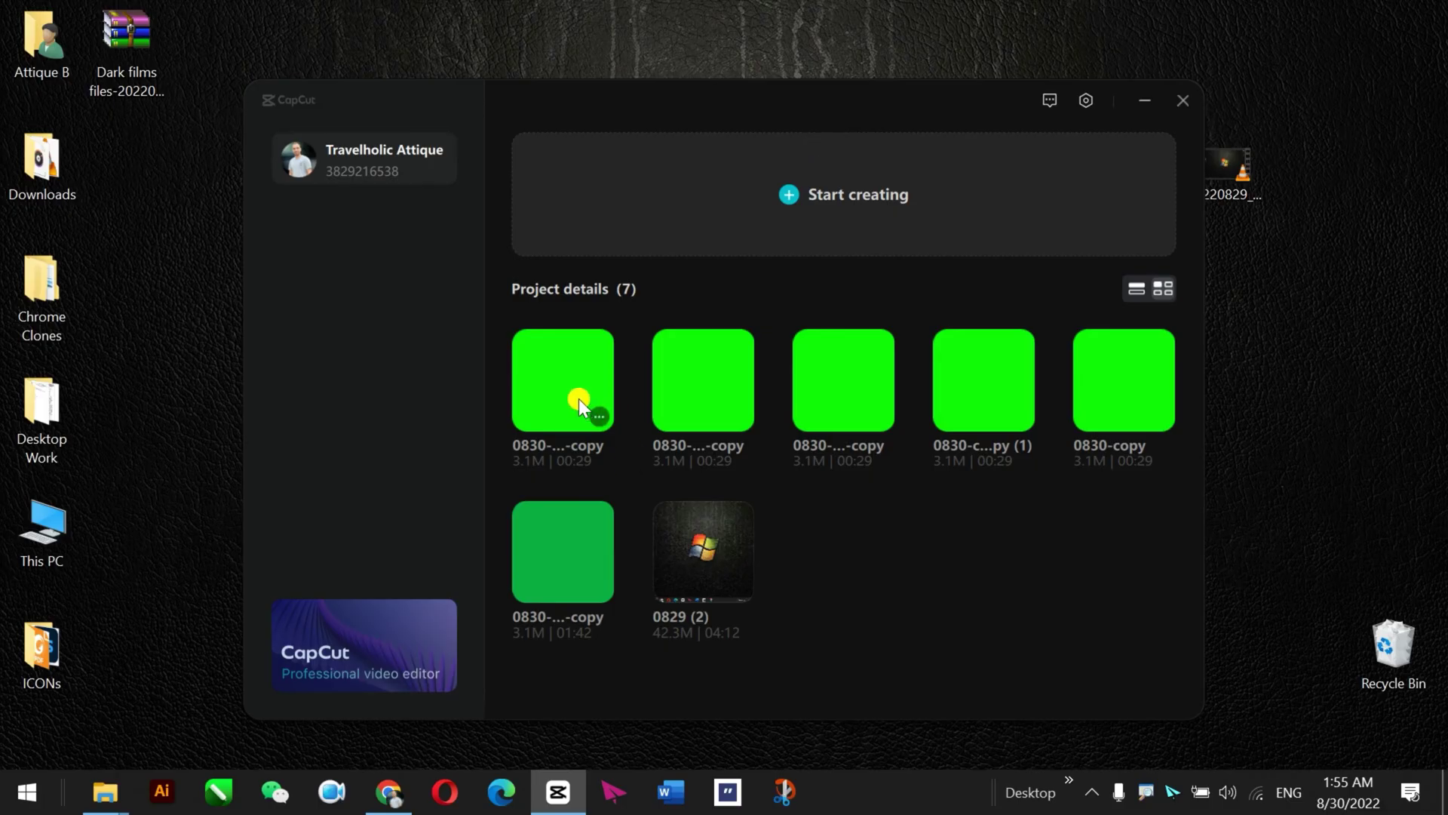
{"action": "left_click", "coordinate": [615, 376]}
- Delete clips two through four, keeping only the first 7-second clip
{"action": "left_click", "coordinate": [647, 592]}
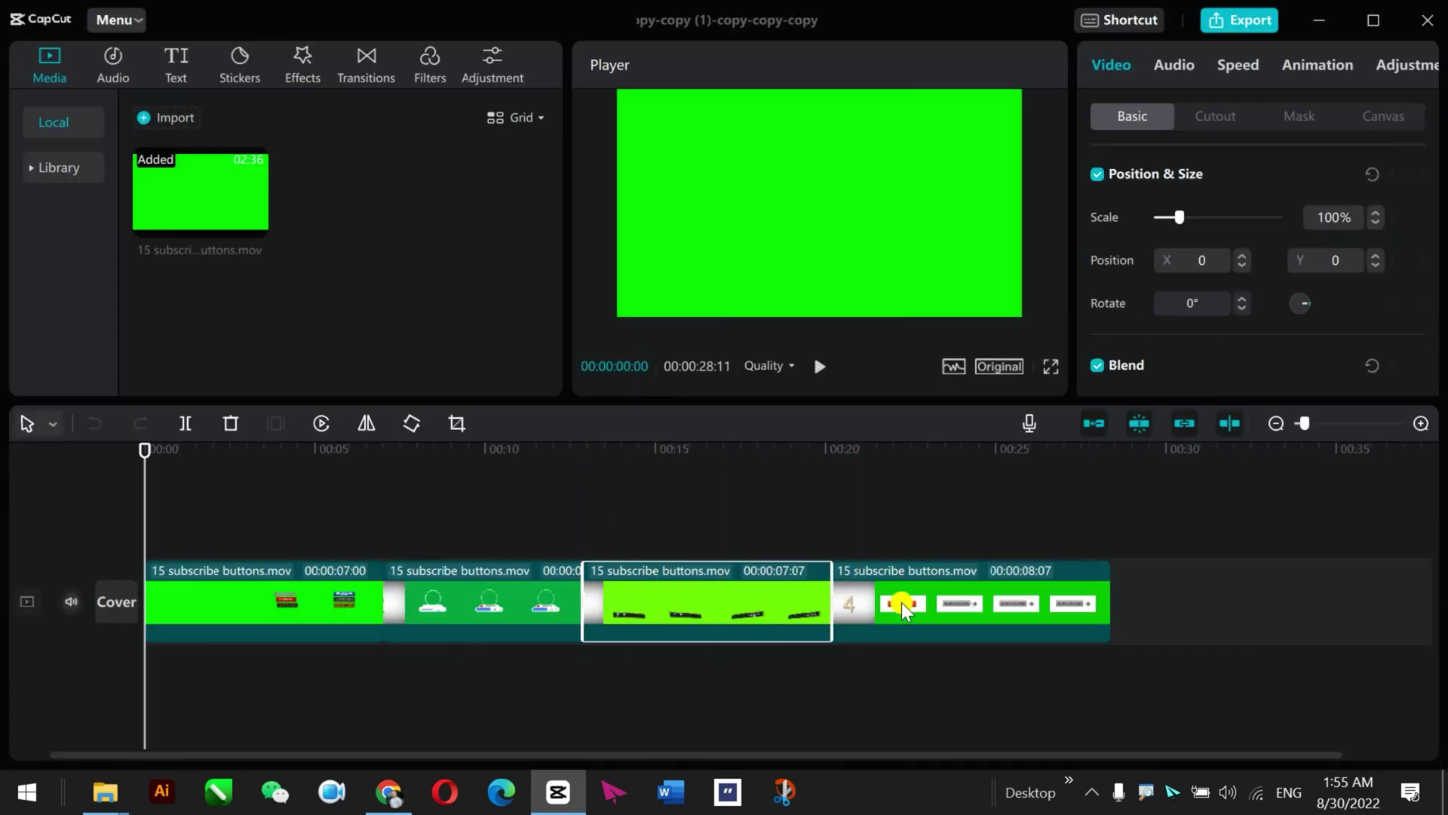
{"action": "left_click", "coordinate": [1083, 600]}
{"action": "left_click", "coordinate": [346, 592]}
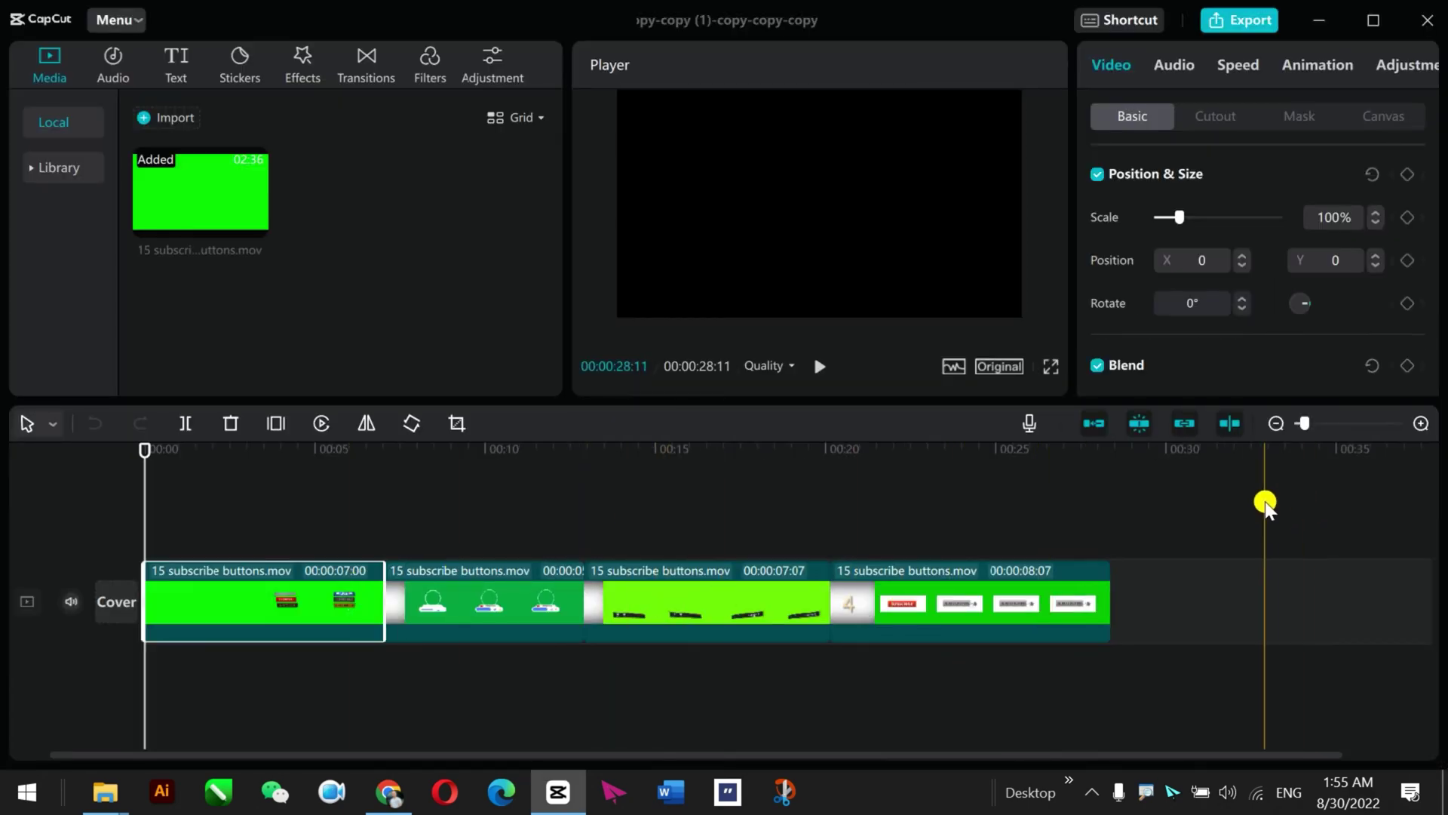
{"action": "left_click_drag", "start_coordinate": [1265, 506], "coordinate": [486, 654]}
{"action": "key", "text": "Delete"}
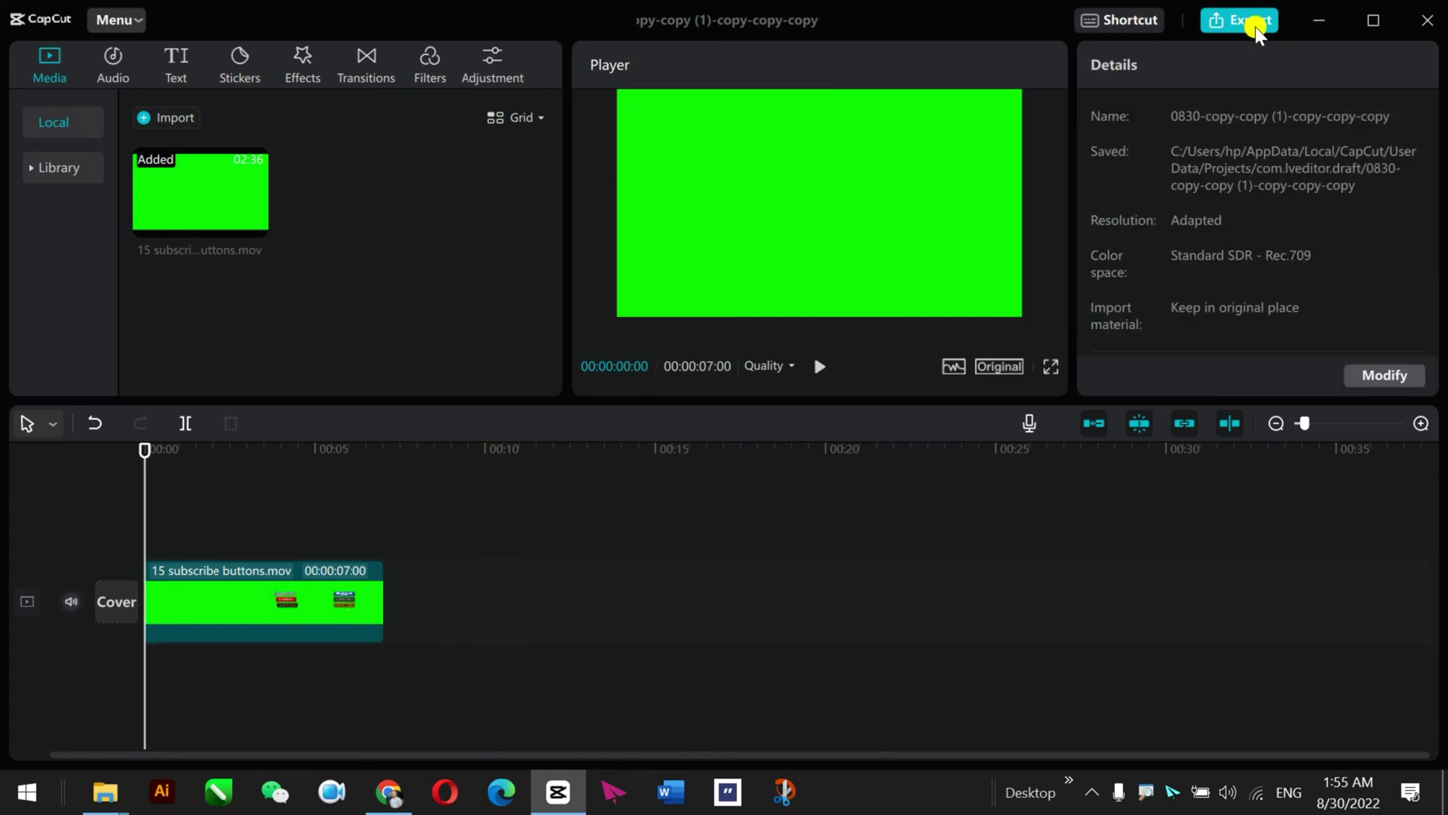
- Export the clip in 4K as 111111.mp4 and return to the project list
{"action": "left_click", "coordinate": [1255, 24]}
{"action": "left_click", "coordinate": [949, 113]}
{"action": "type", "text": "111111"}
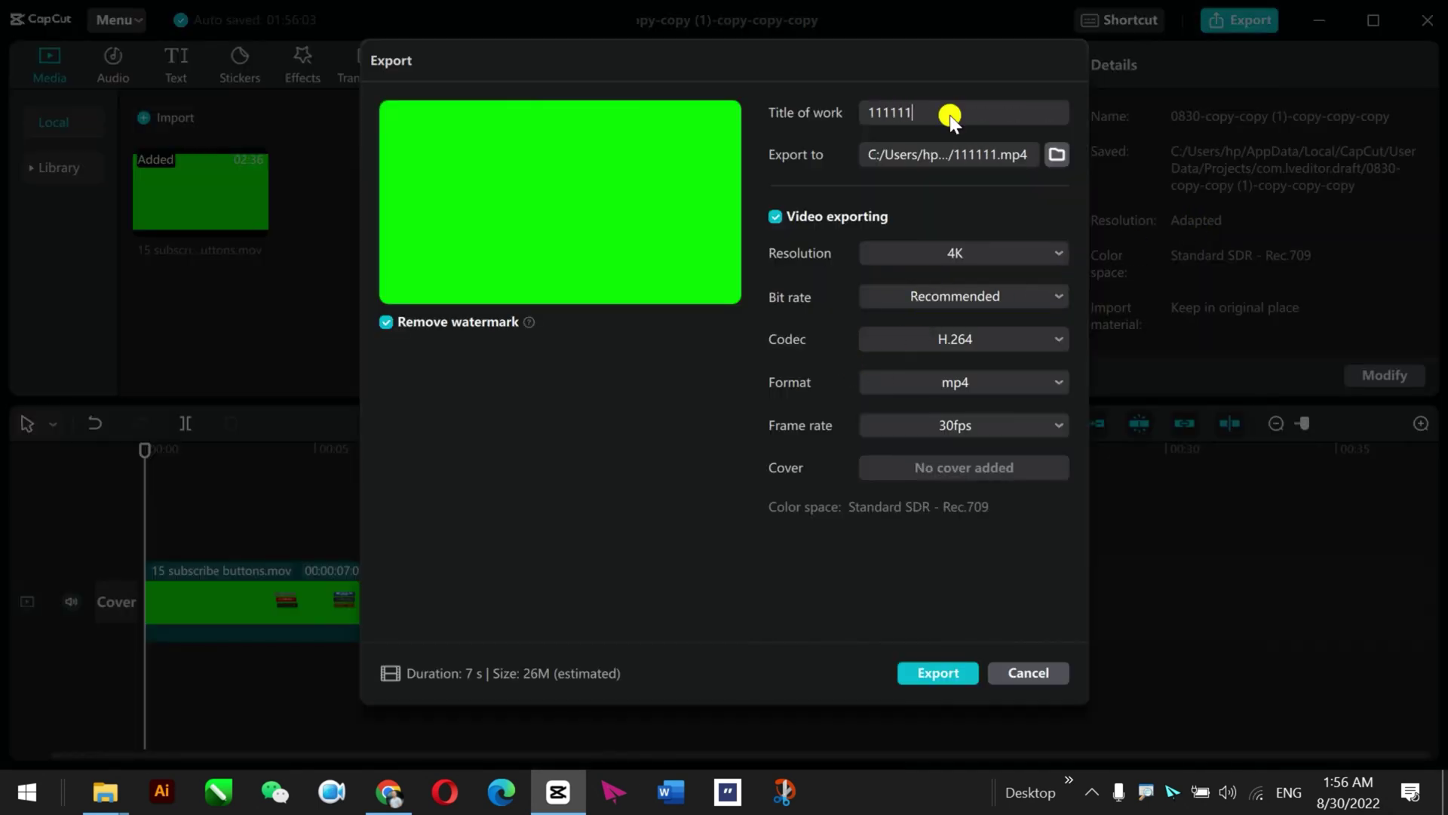
{"action": "left_click", "coordinate": [926, 672]}
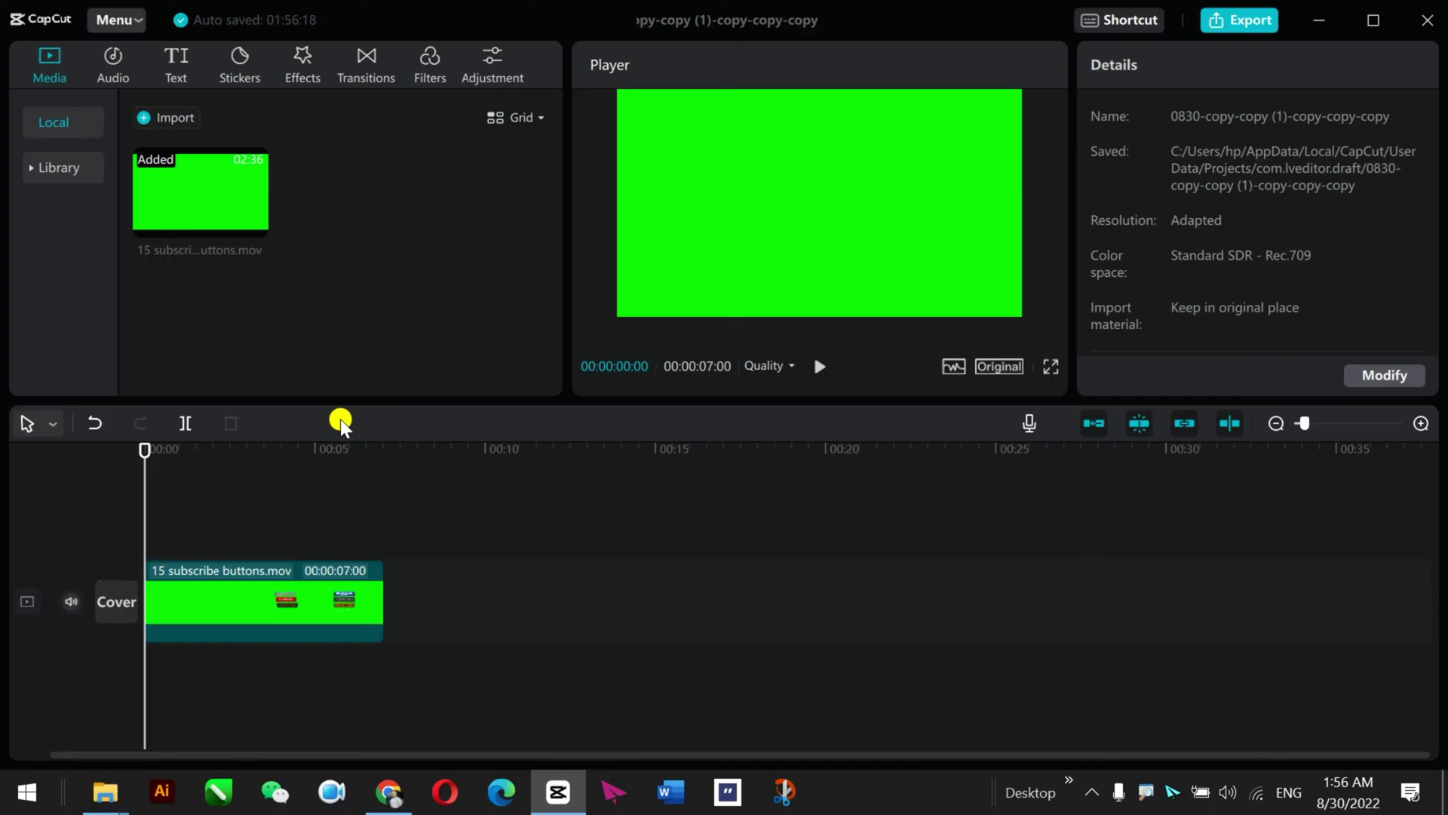
{"action": "left_click", "coordinate": [1432, 20]}
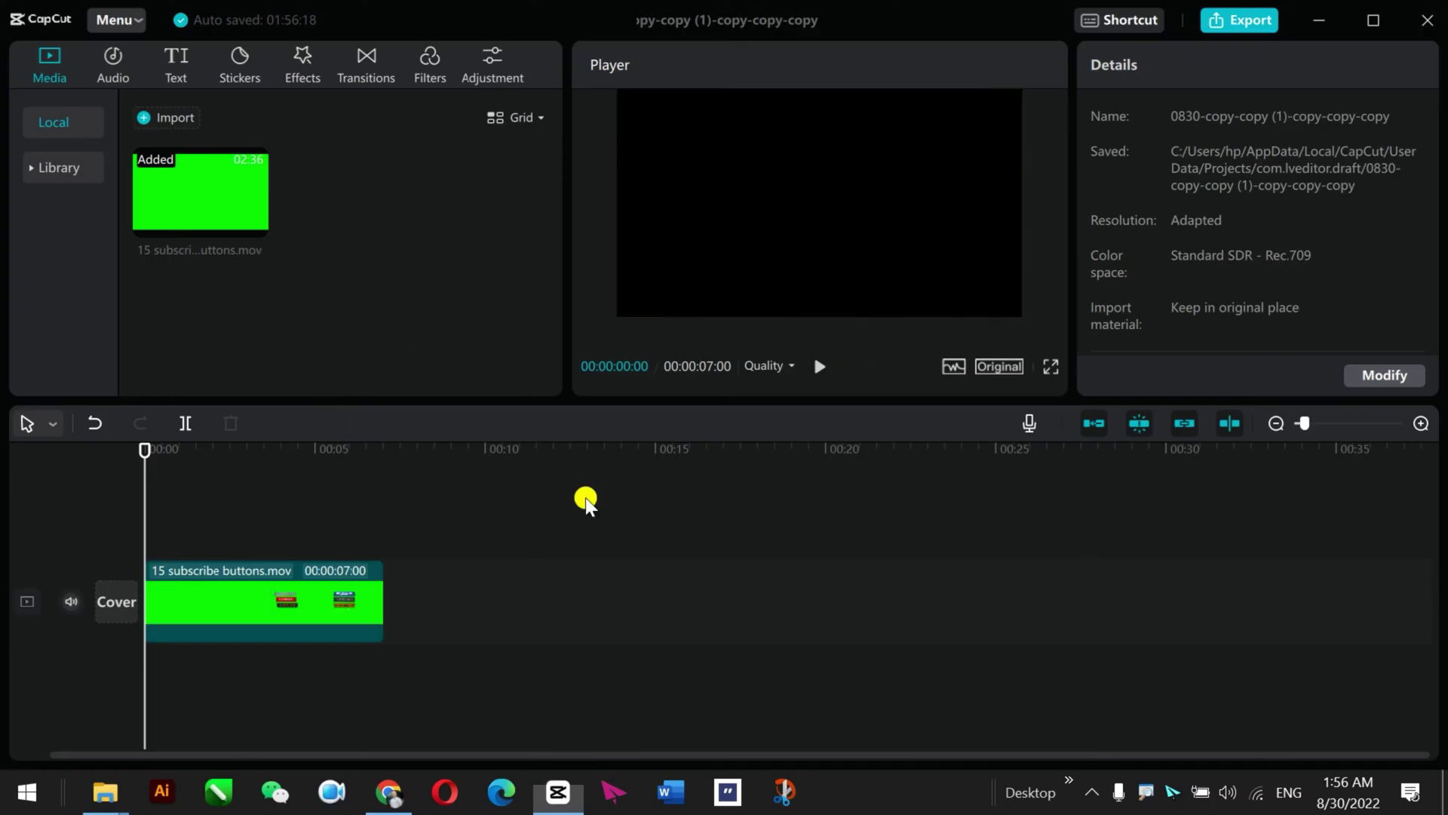
- Delete the oldest project from the list and open the next copy
{"action": "left_click", "coordinate": [602, 421]}
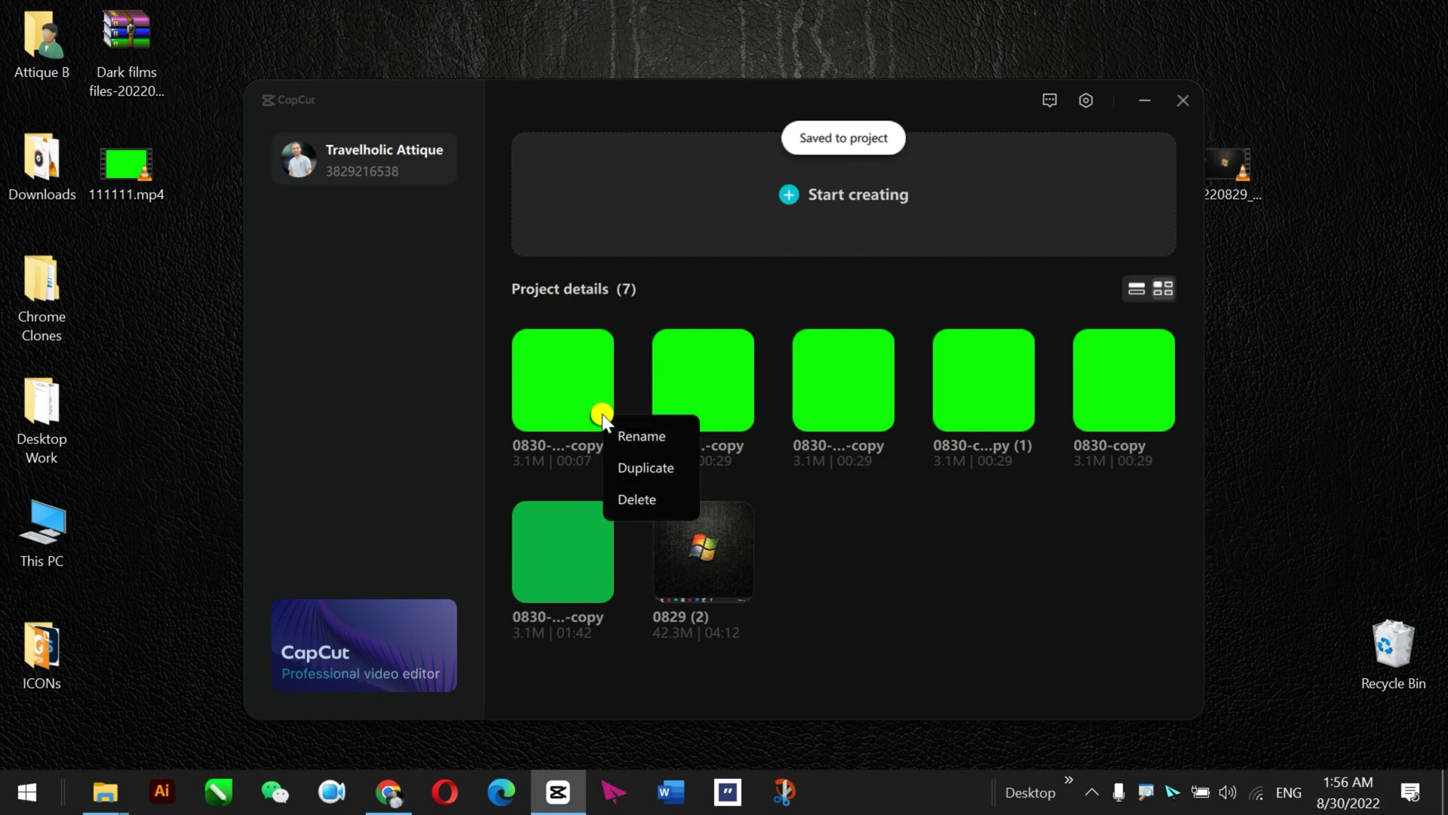
{"action": "left_click", "coordinate": [639, 499]}
{"action": "left_click", "coordinate": [666, 494]}
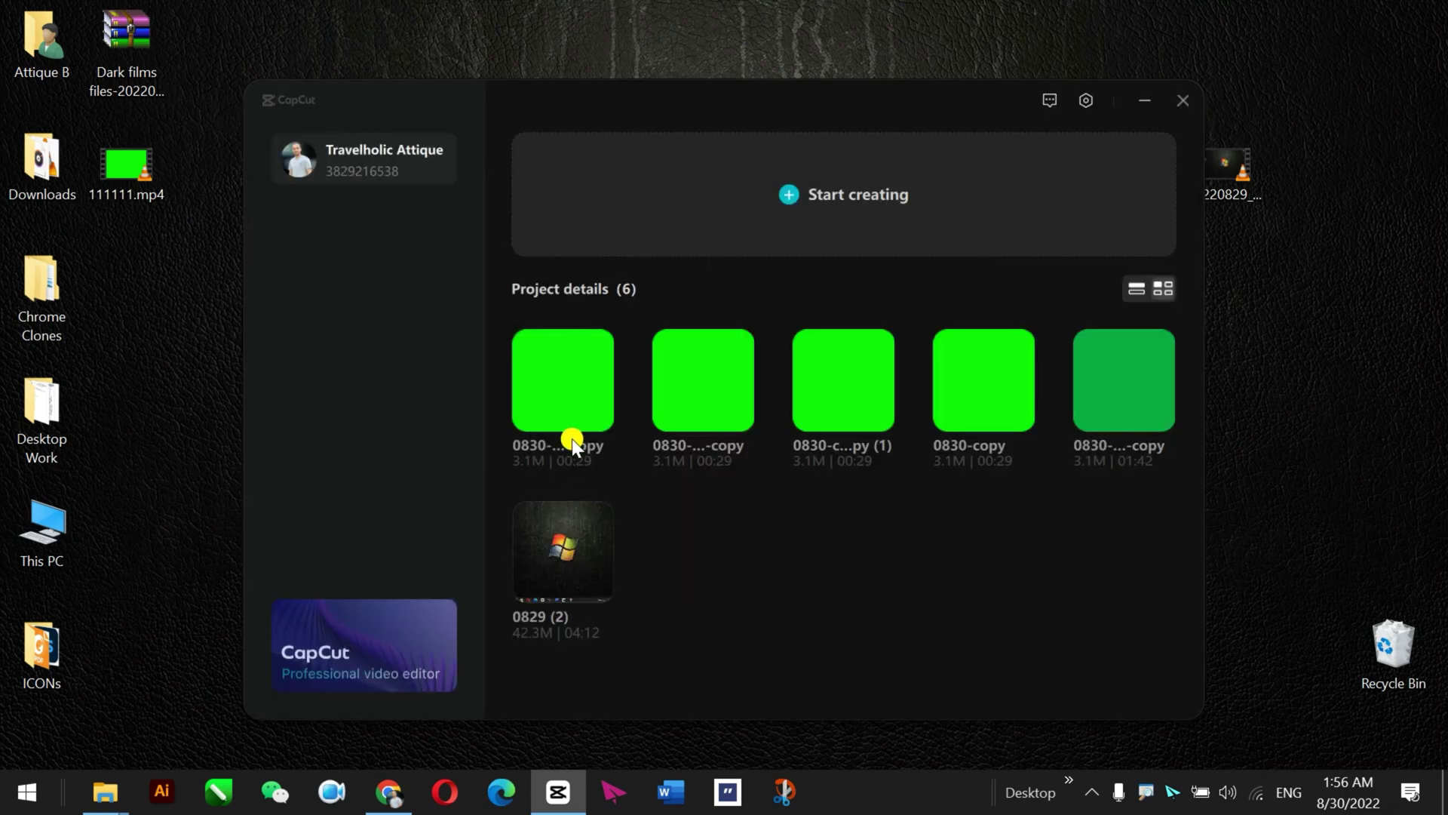
{"action": "left_click", "coordinate": [599, 418]}
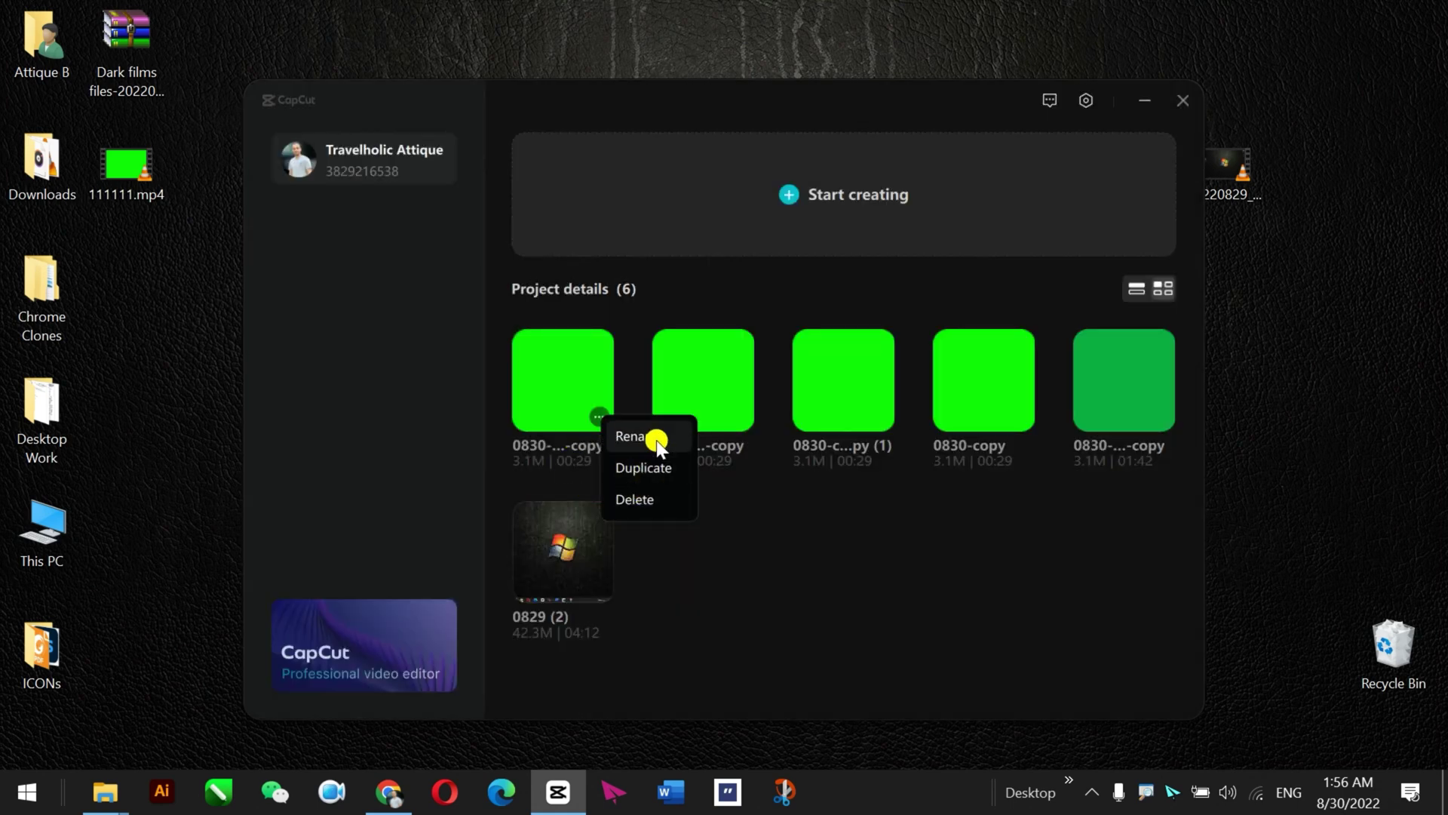
{"action": "left_click", "coordinate": [576, 377]}
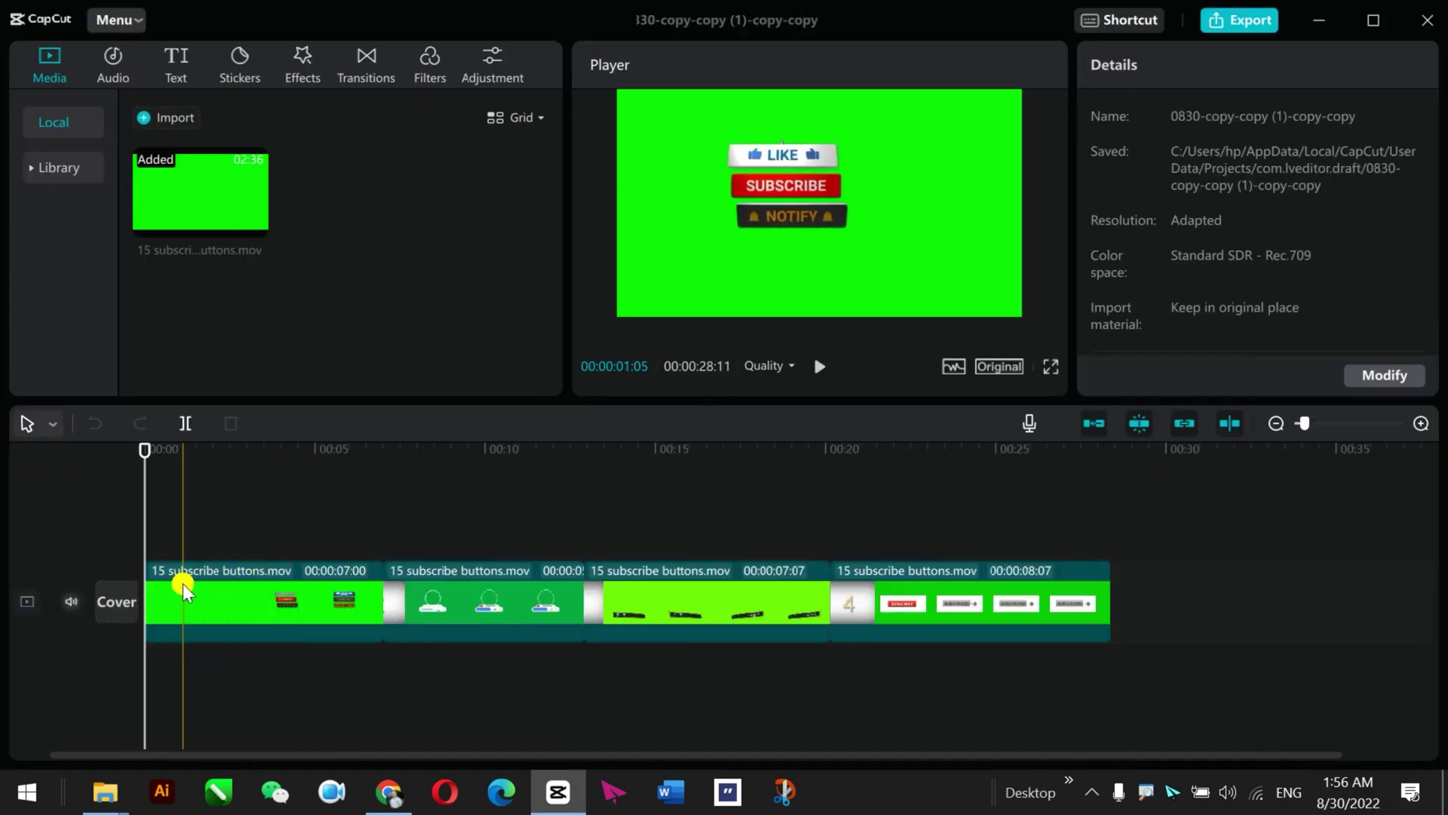
- Delete every clip except the 6-second second button clip
{"action": "left_click", "coordinate": [183, 588]}
{"action": "key", "text": "Delete"}
{"action": "left_click_drag", "start_coordinate": [956, 505], "coordinate": [496, 628]}
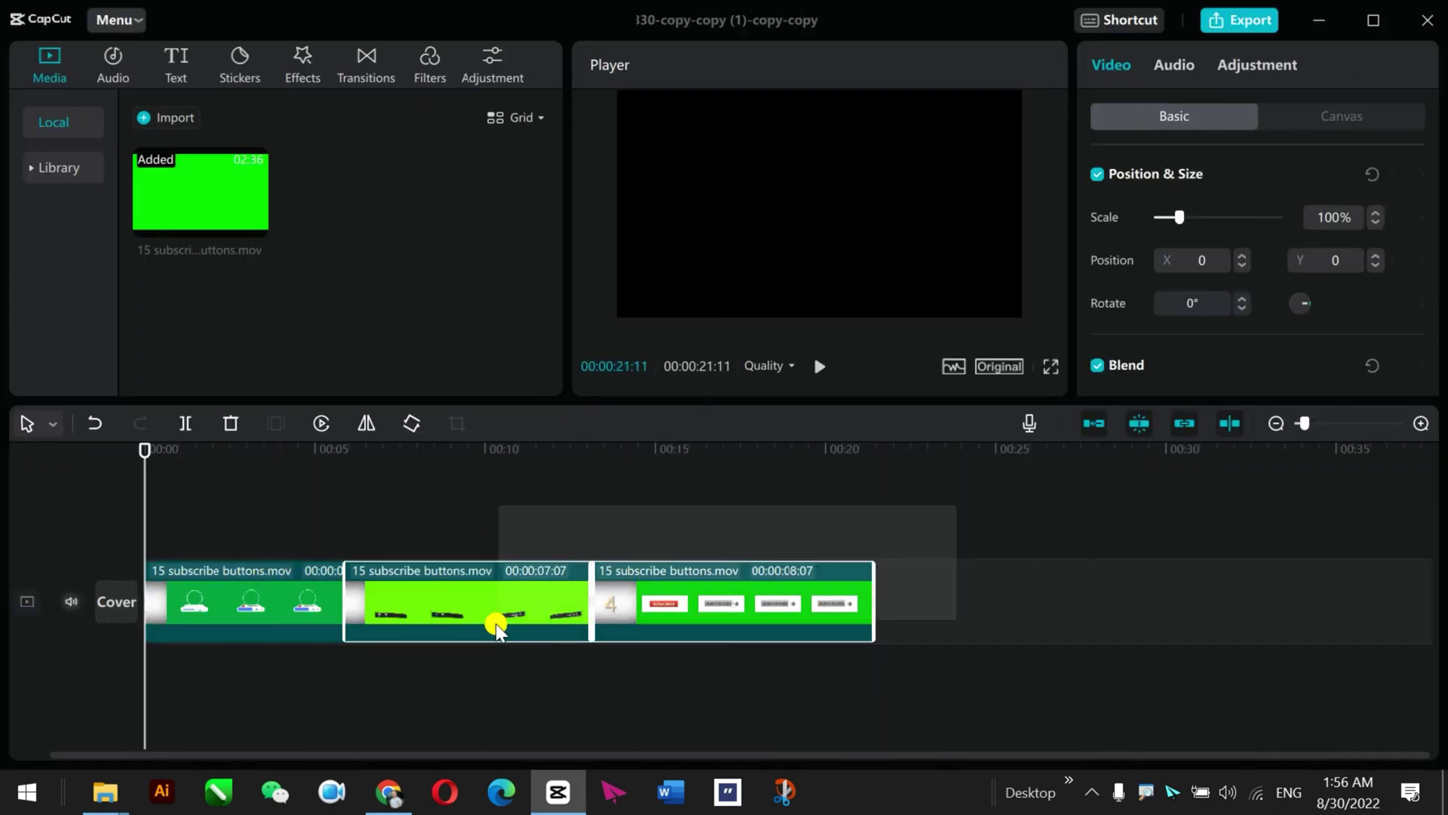
{"action": "key", "text": "Delete"}
- Export the clip in 4K as ccccc.mp4 and check it on the desktop in VLC
{"action": "left_click", "coordinate": [1239, 19]}
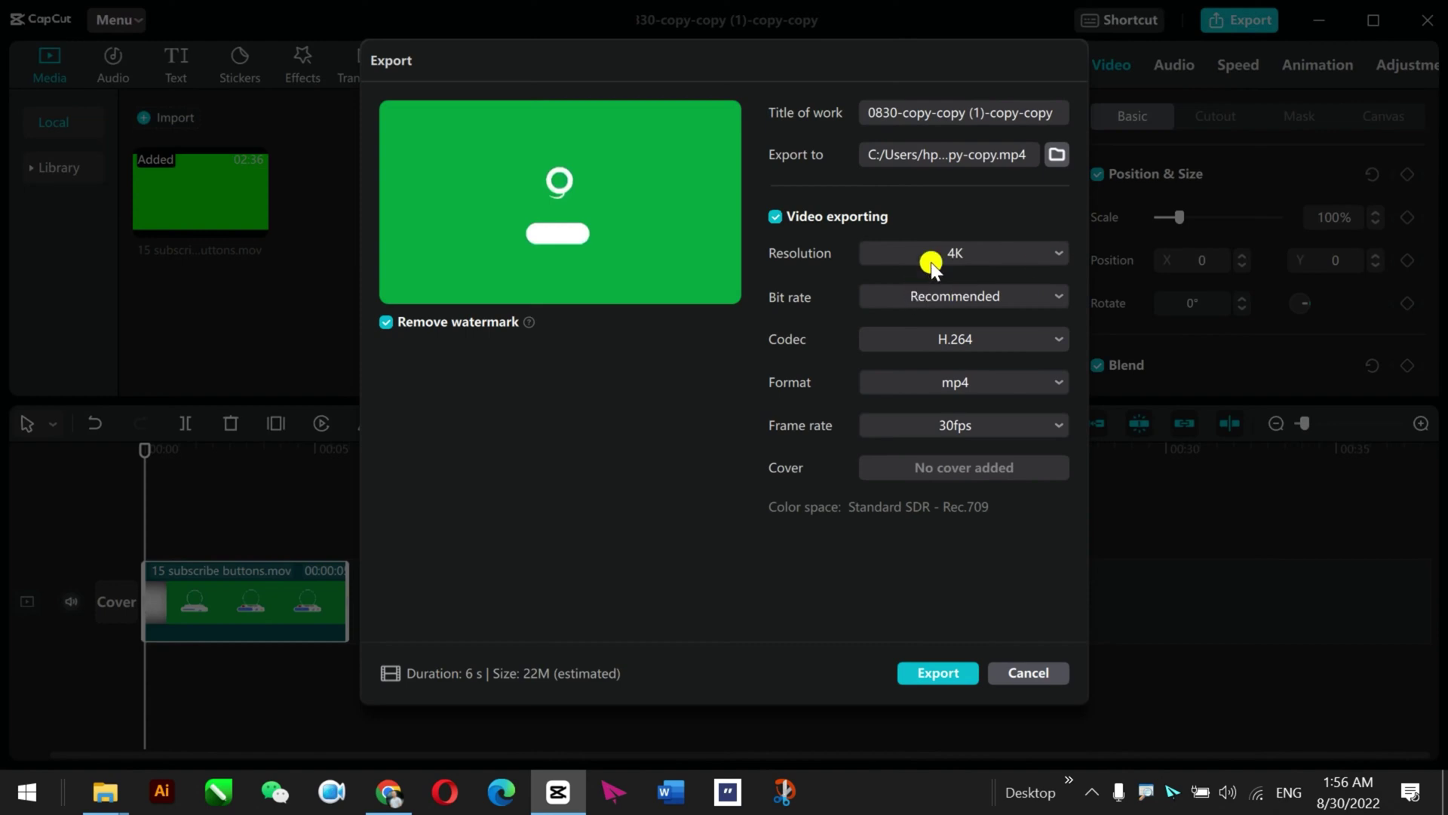
{"action": "left_click", "coordinate": [969, 117]}
{"action": "key", "text": "ctrl+a"}
{"action": "type", "text": "c"}
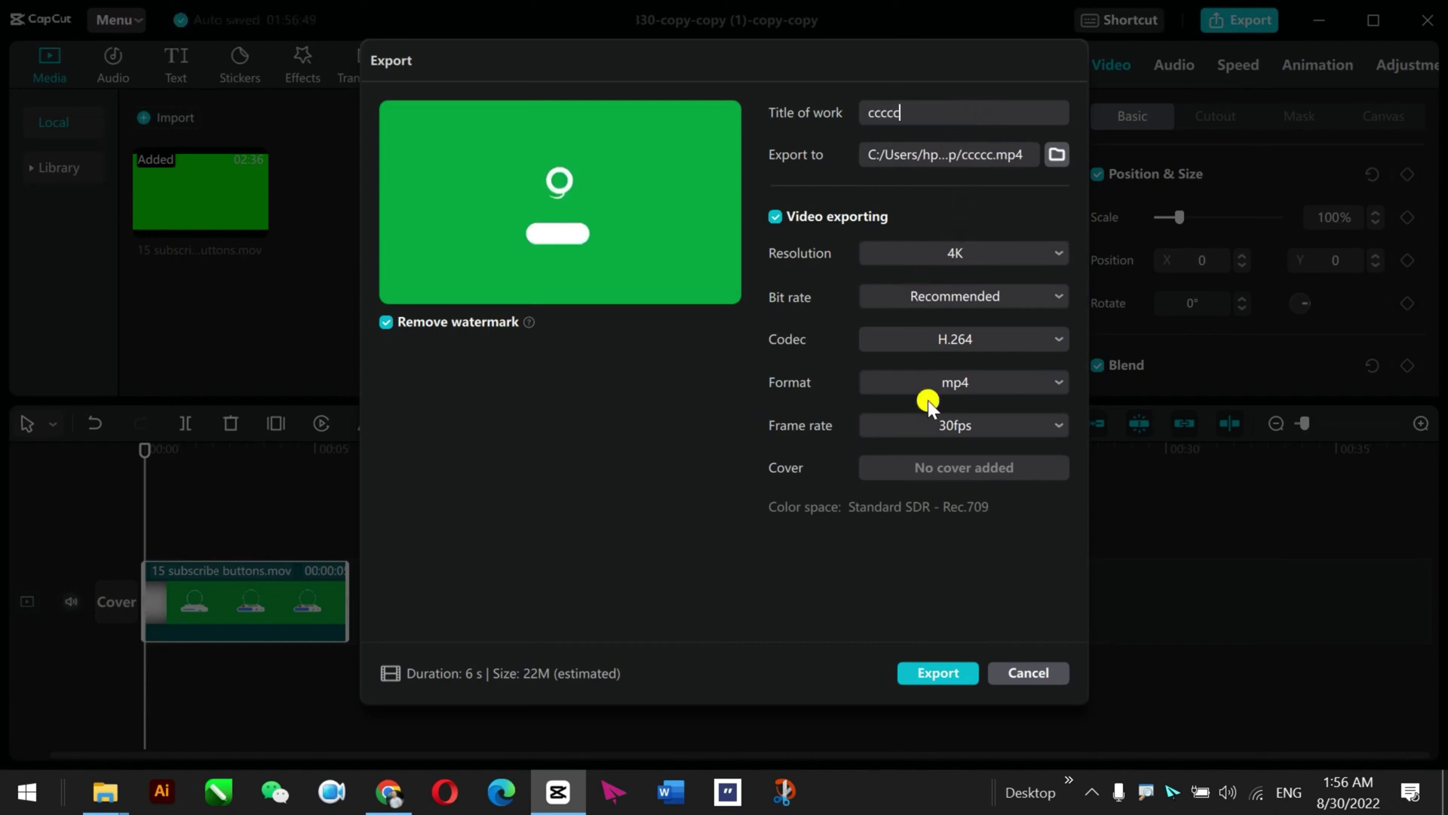
{"action": "left_click", "coordinate": [955, 677]}
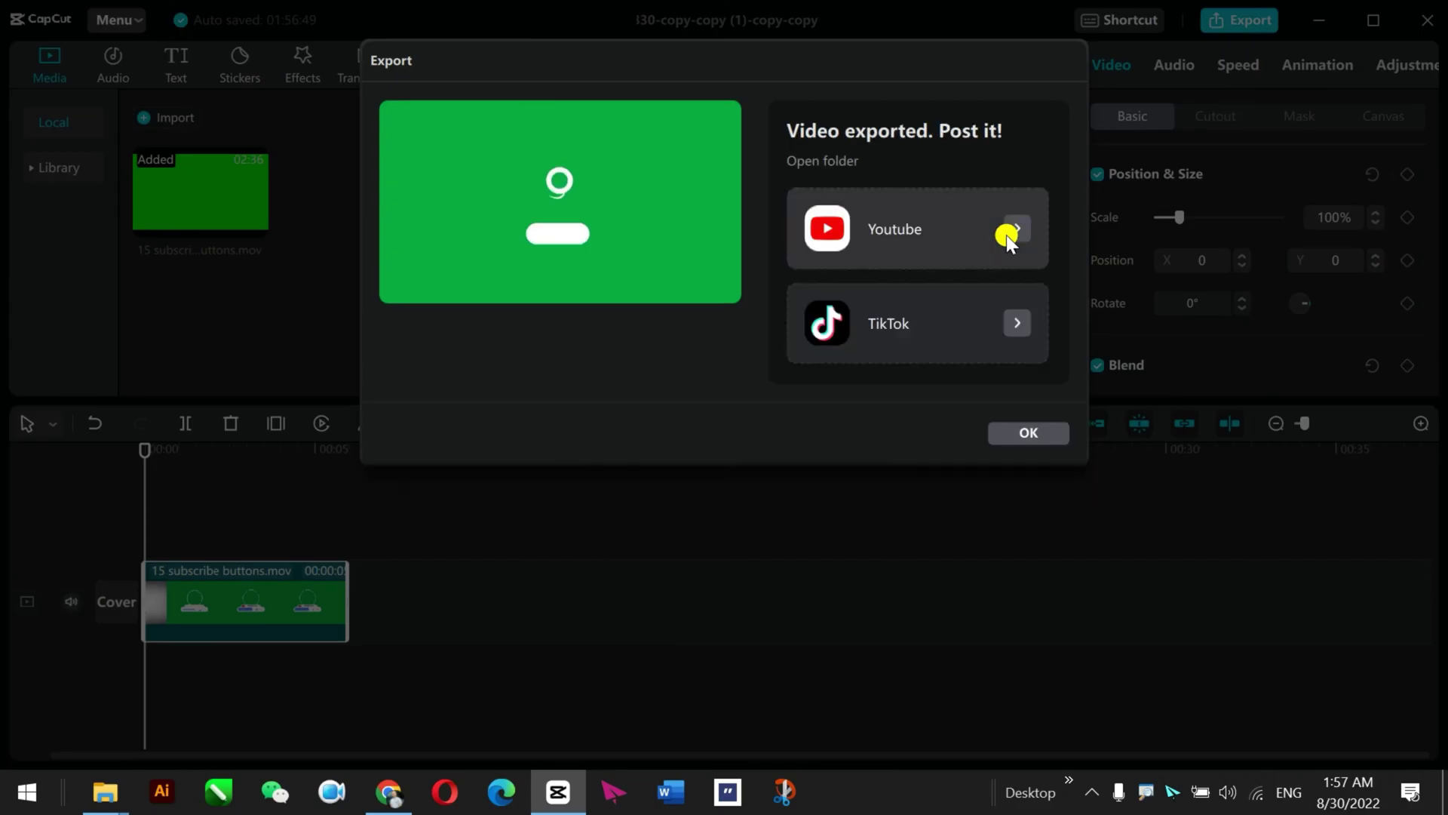
{"action": "left_click", "coordinate": [1021, 431]}
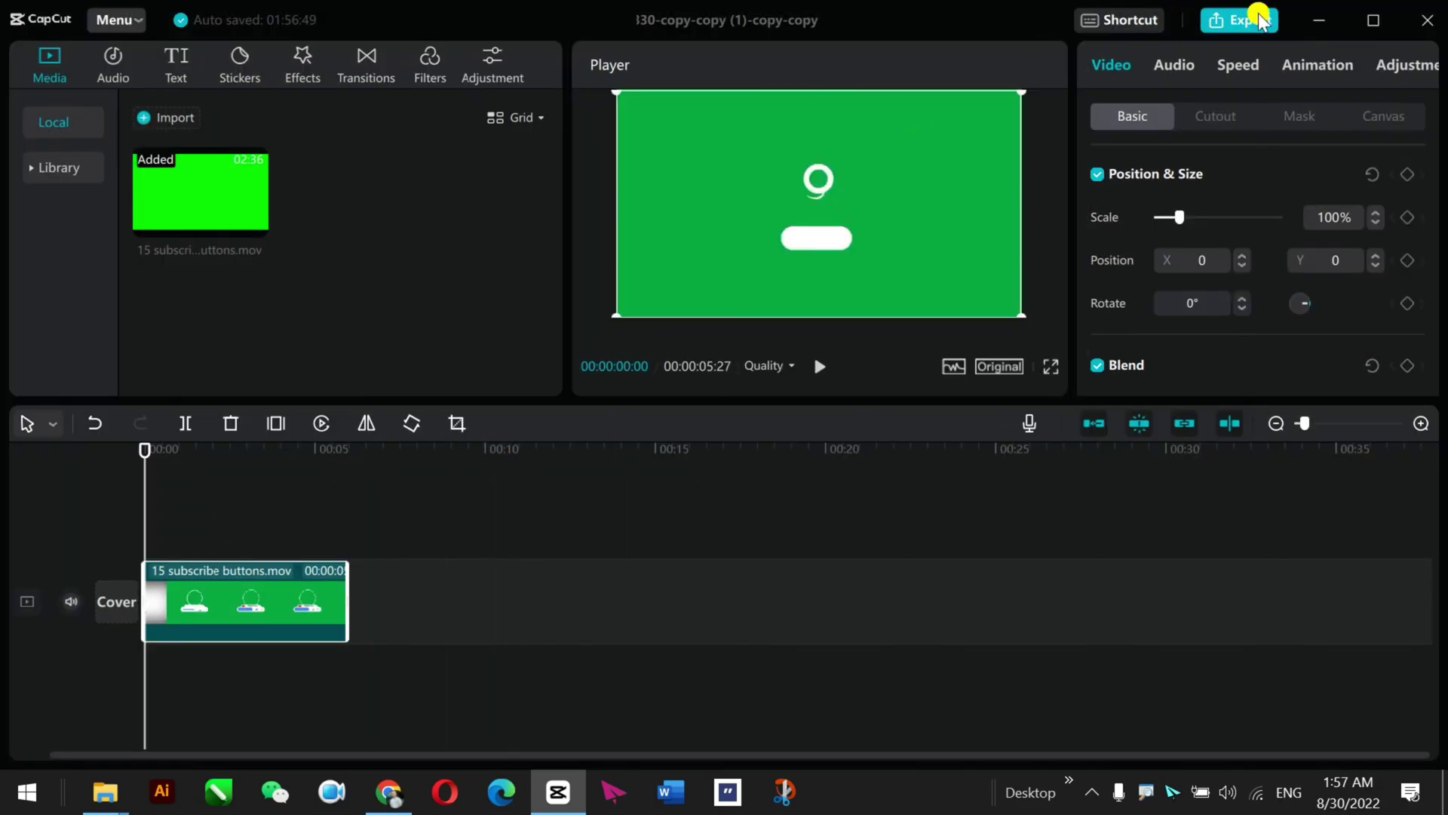
{"action": "left_click", "coordinate": [1319, 21]}
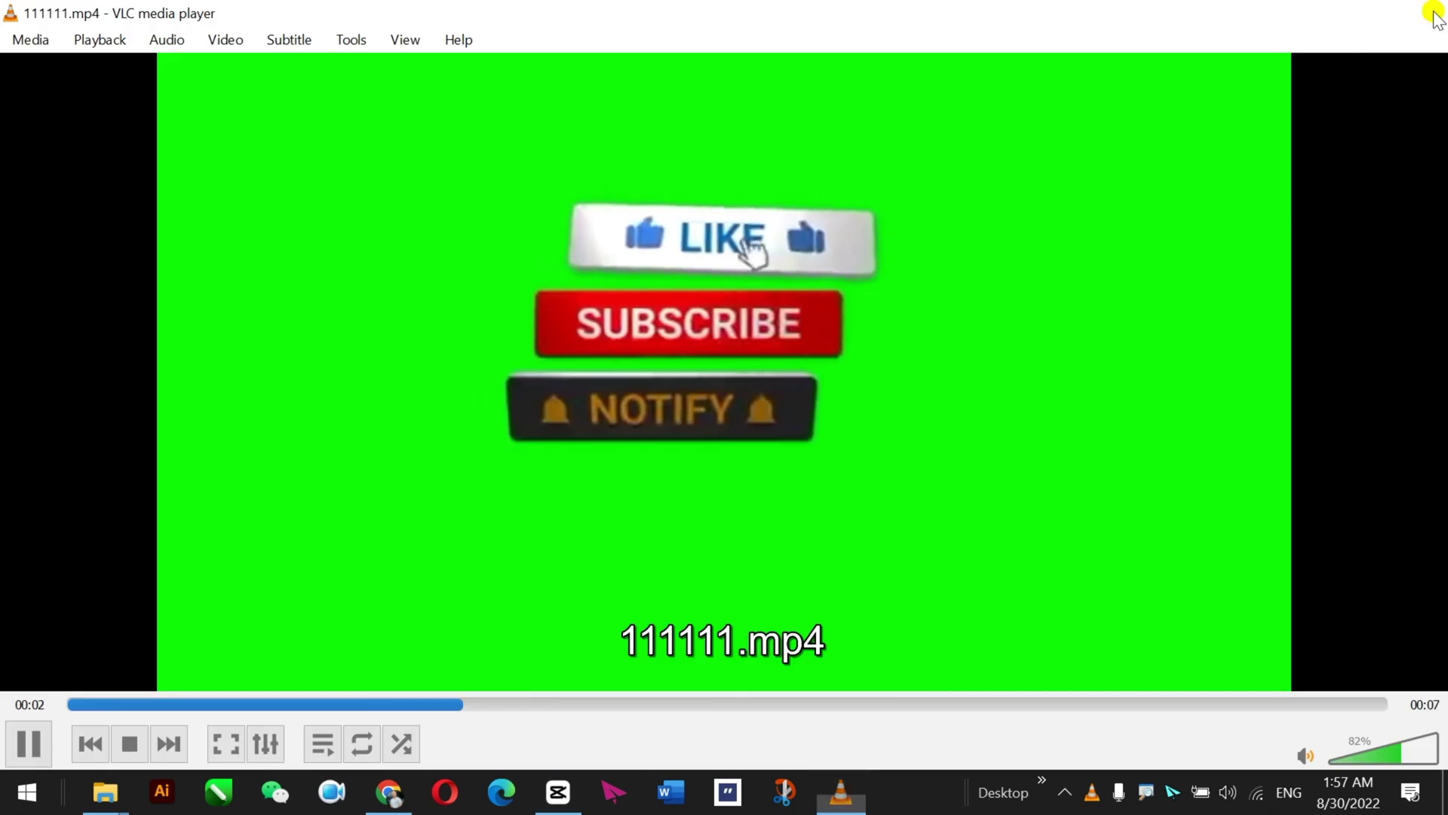
{"action": "key", "text": "alt+F4"}
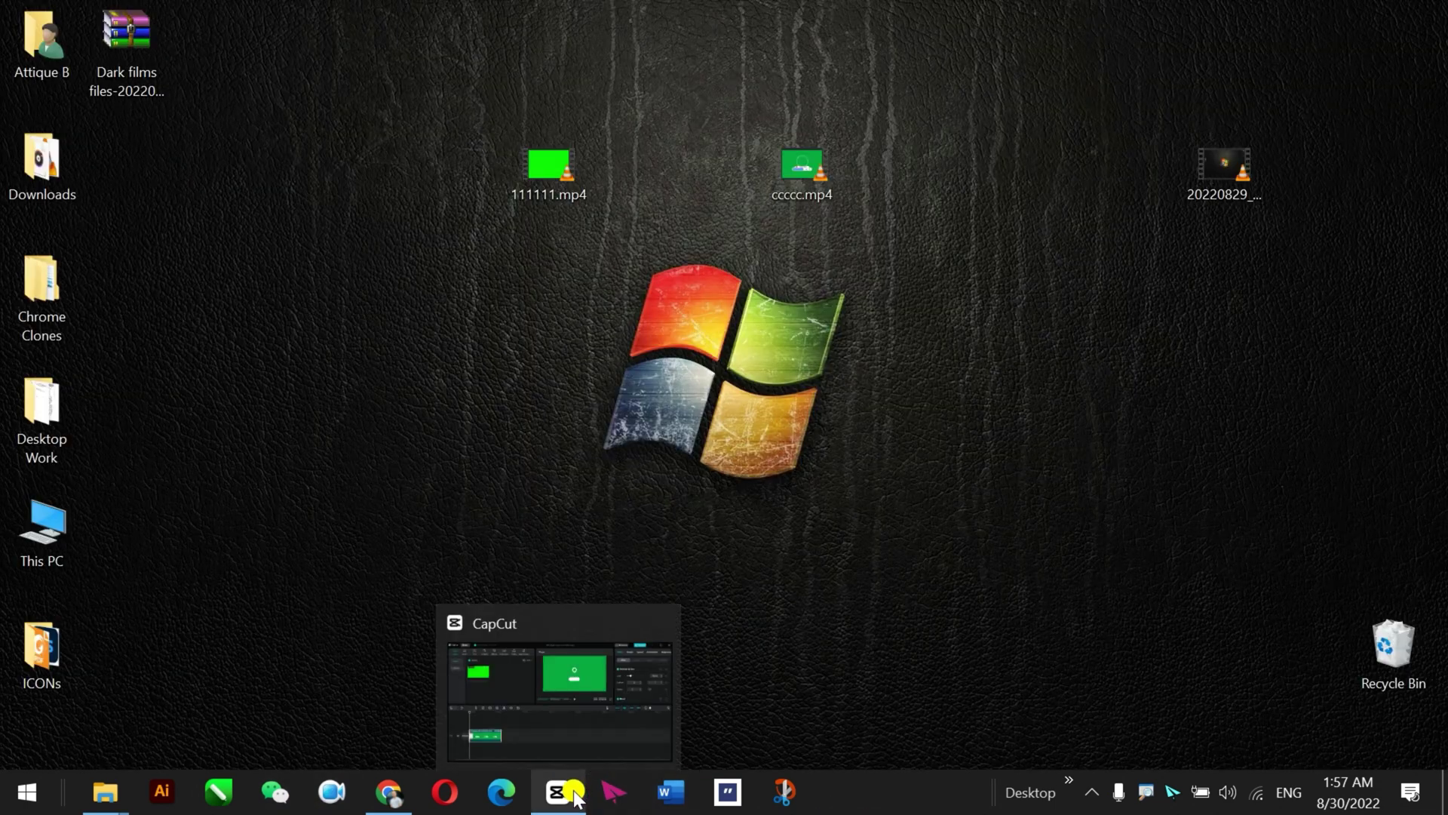
{"action": "left_click", "coordinate": [558, 792]}
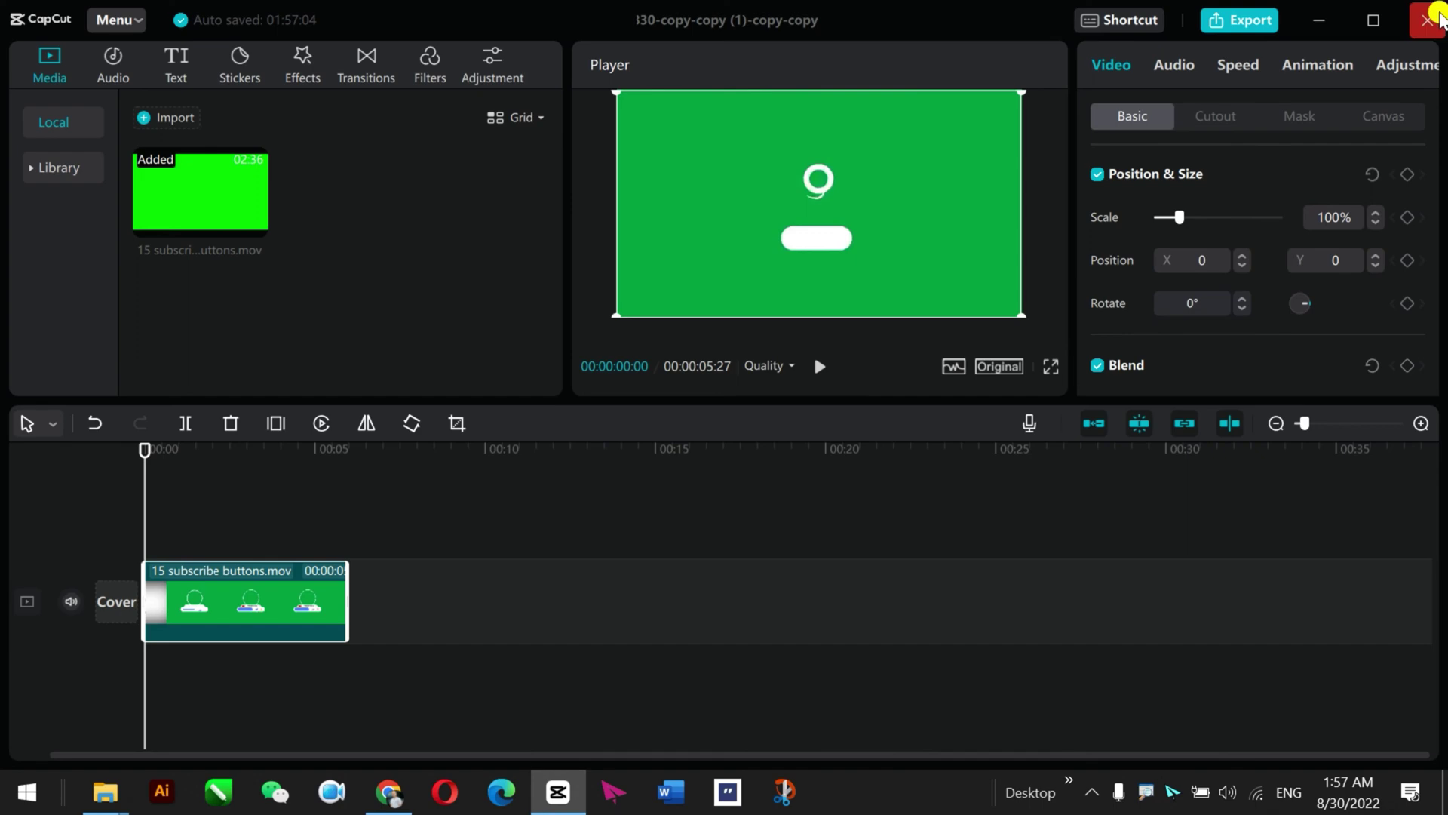
- Delete the exported project from the list and open the next copy
{"action": "left_click", "coordinate": [1428, 19]}
{"action": "left_click", "coordinate": [598, 417]}
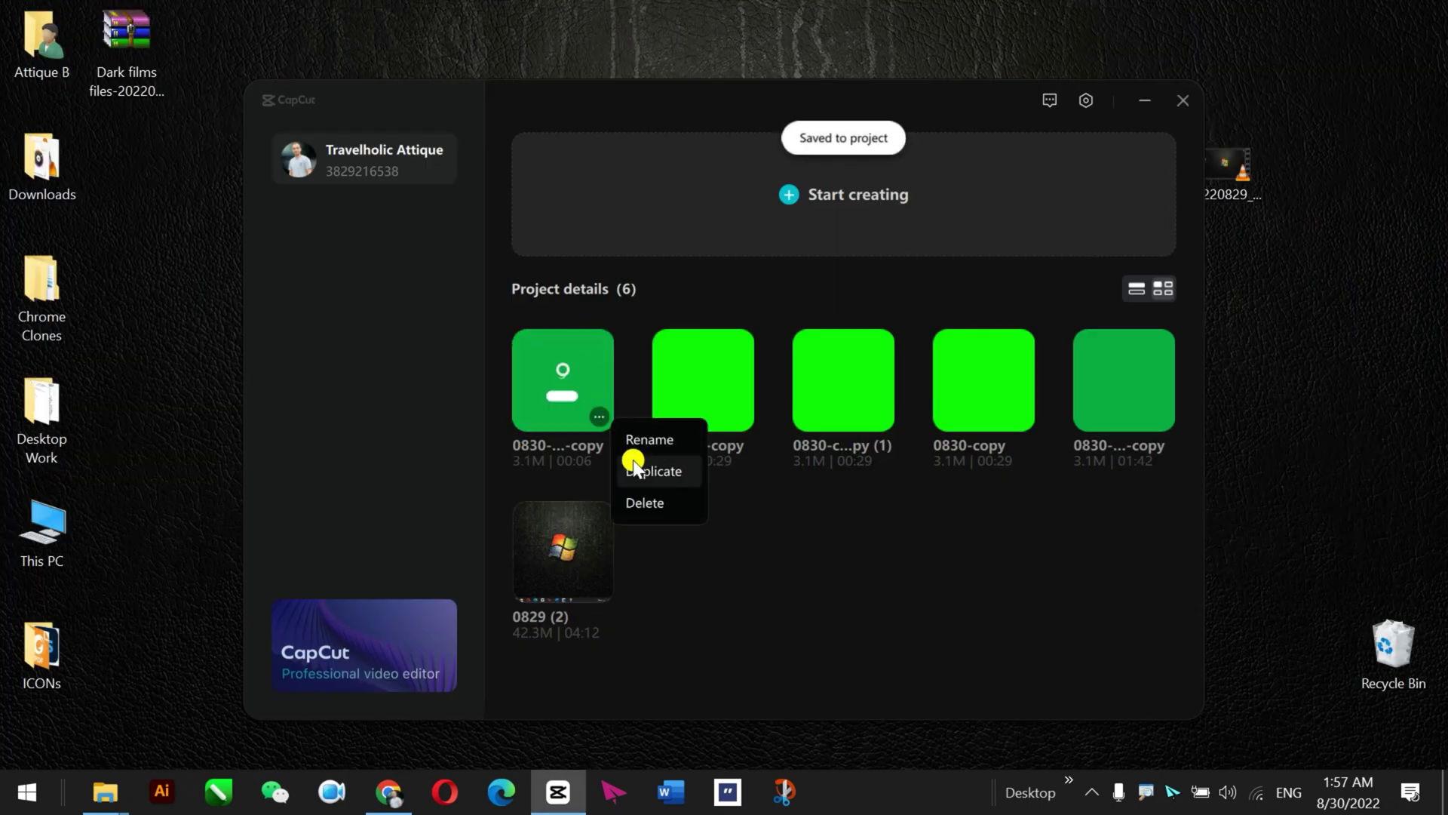
{"action": "left_click", "coordinate": [643, 503]}
{"action": "left_click", "coordinate": [565, 359]}
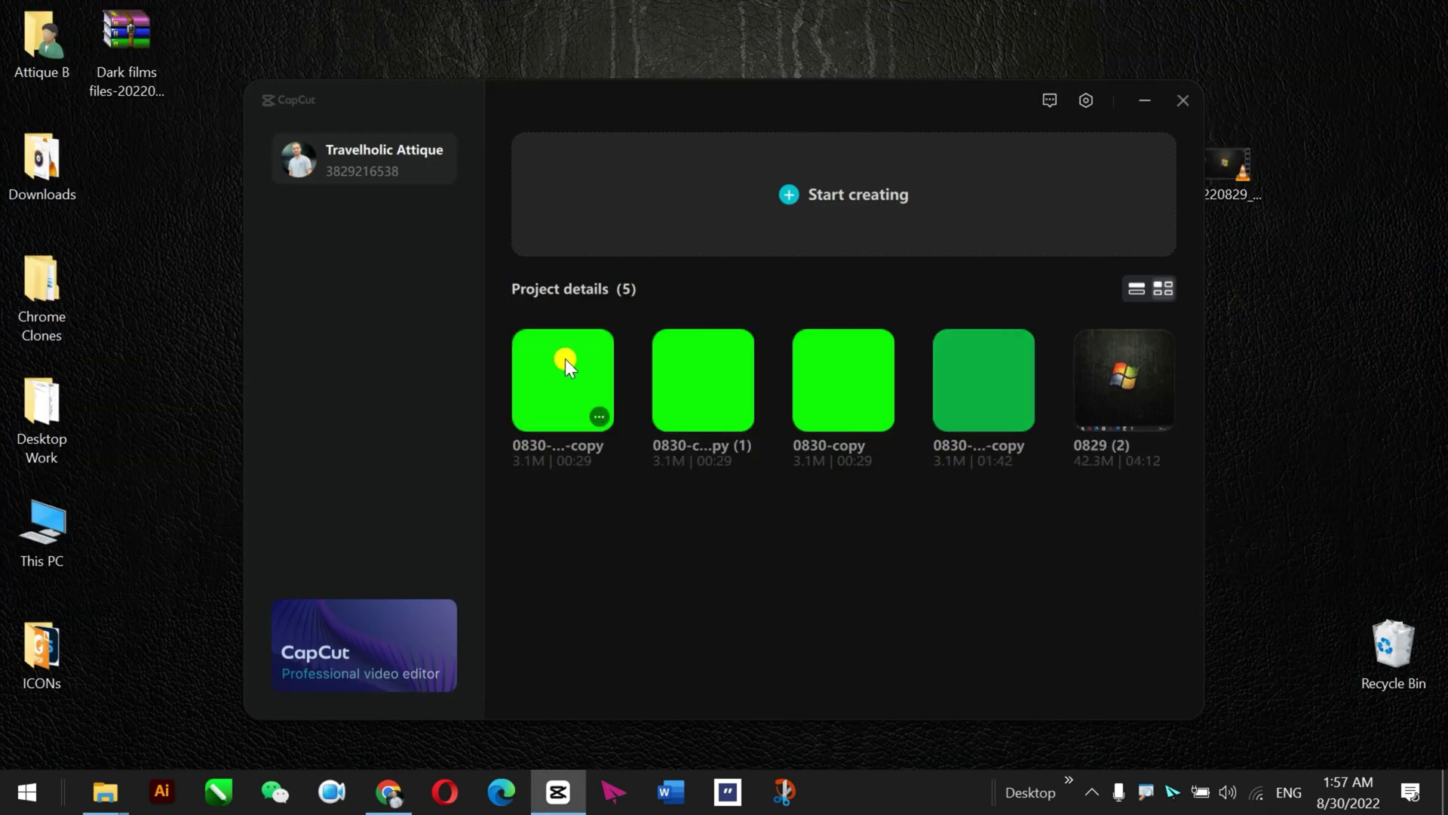
- Delete the first two clips and the white-button clip, keeping only the 7-second third clip
{"action": "left_click", "coordinate": [489, 607]}
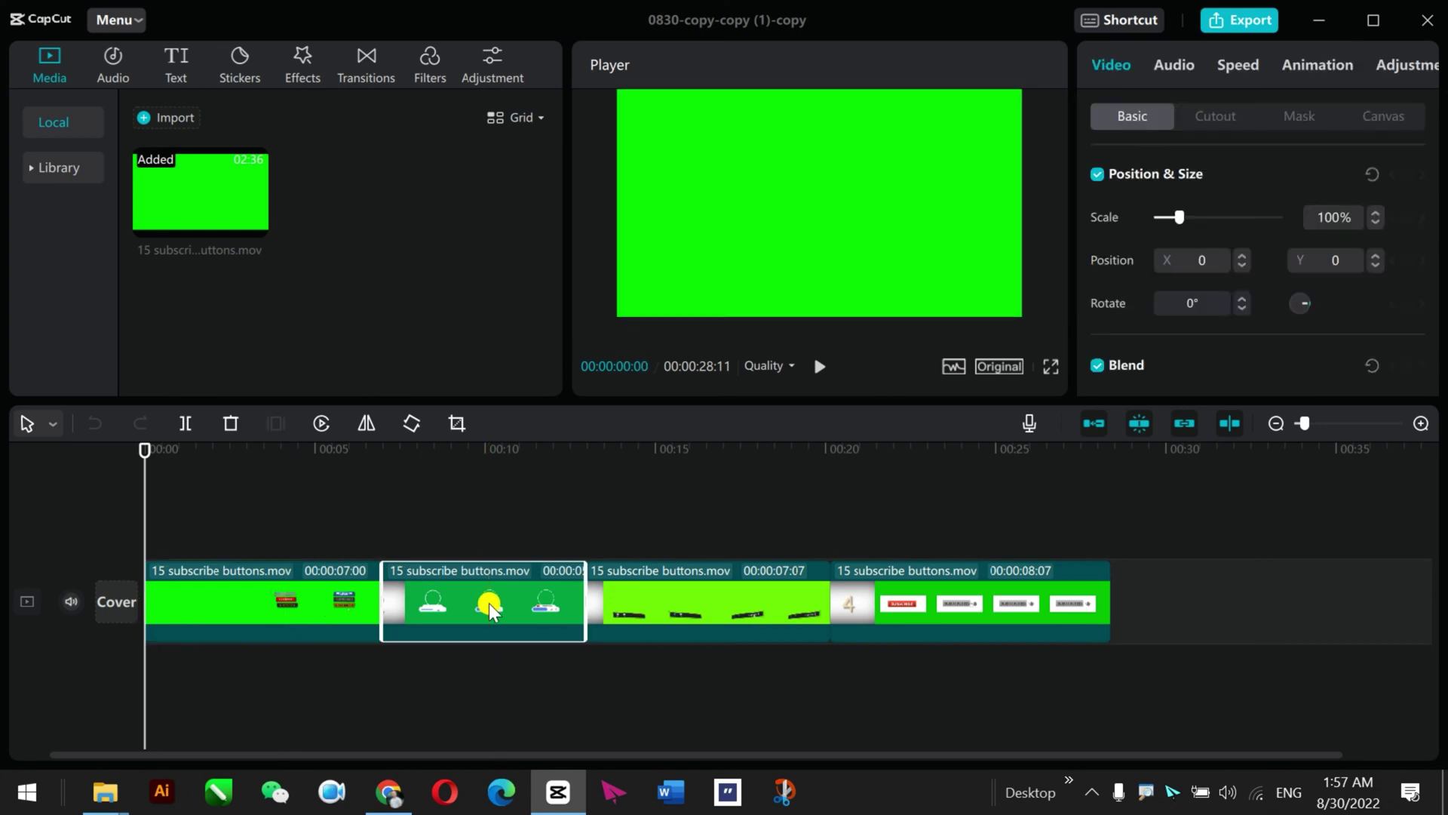
{"action": "left_click", "coordinate": [242, 581], "text": "ctrl"}
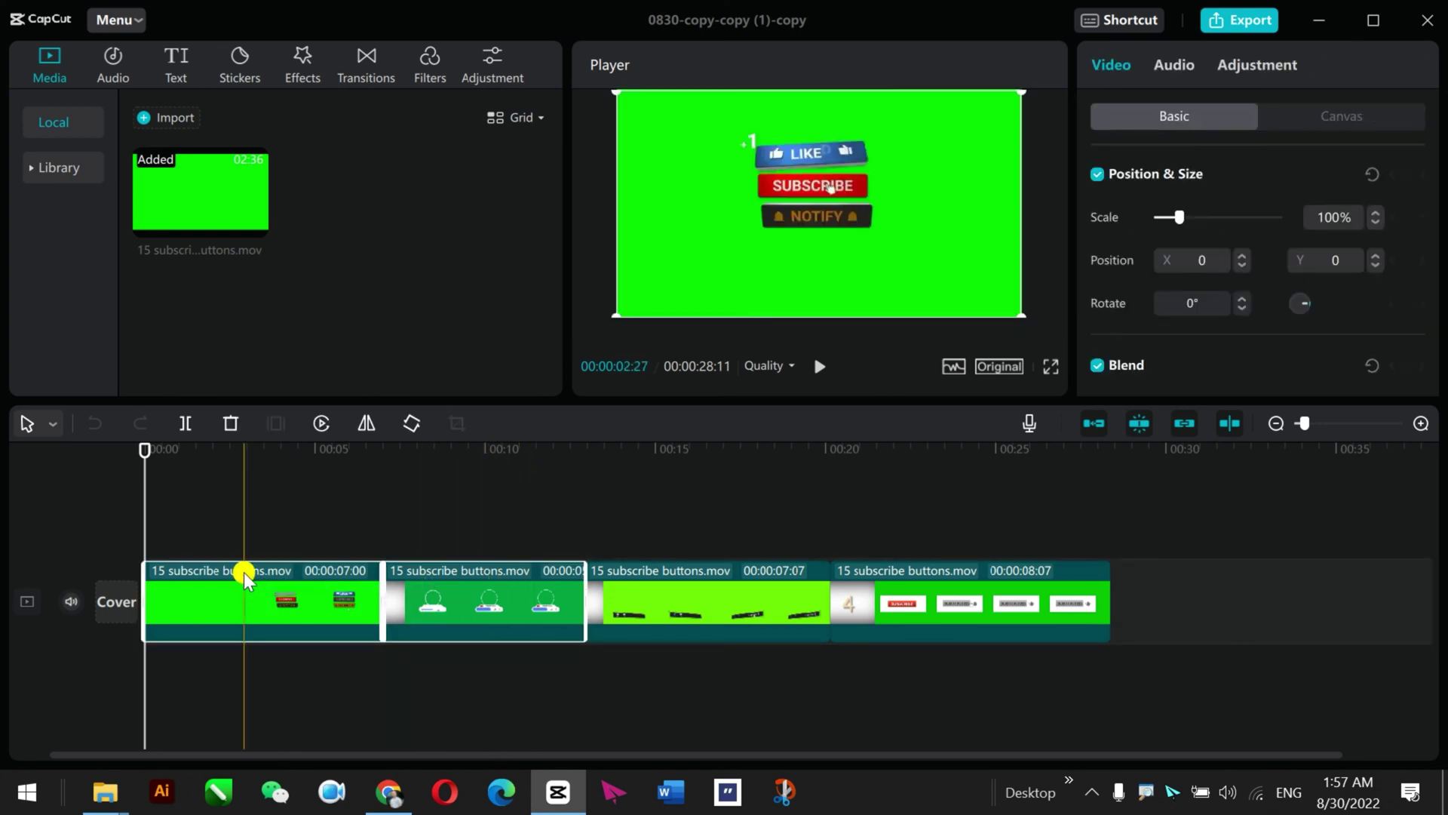
{"action": "key", "text": "Delete"}
{"action": "left_click", "coordinate": [524, 608]}
{"action": "key", "text": "Delete"}
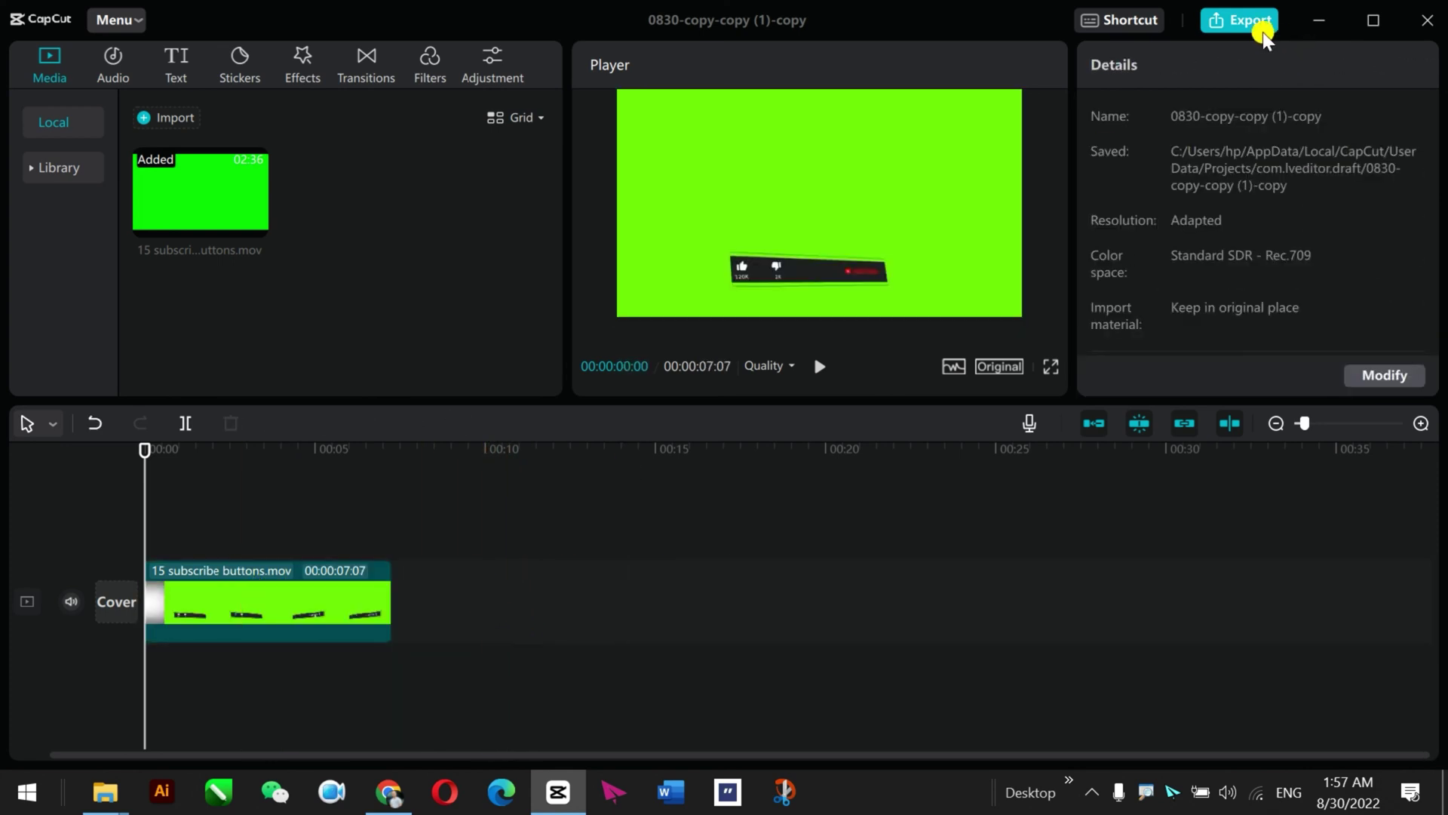
- Export the remaining clip in 4K as qqq.mp4 and return to the project list
{"action": "left_click", "coordinate": [1250, 24]}
{"action": "left_click", "coordinate": [938, 673]}
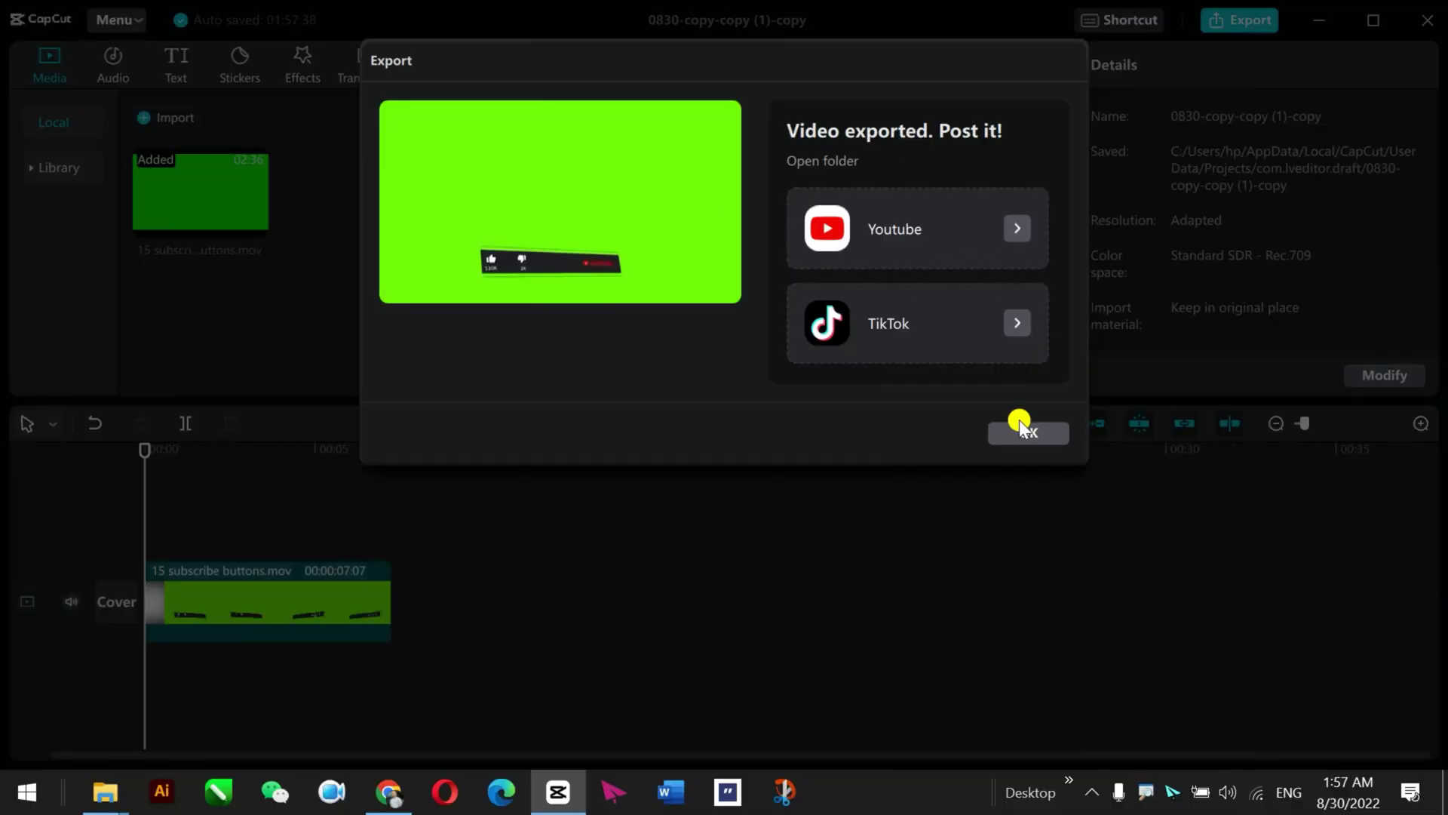
{"action": "left_click", "coordinate": [1020, 429]}
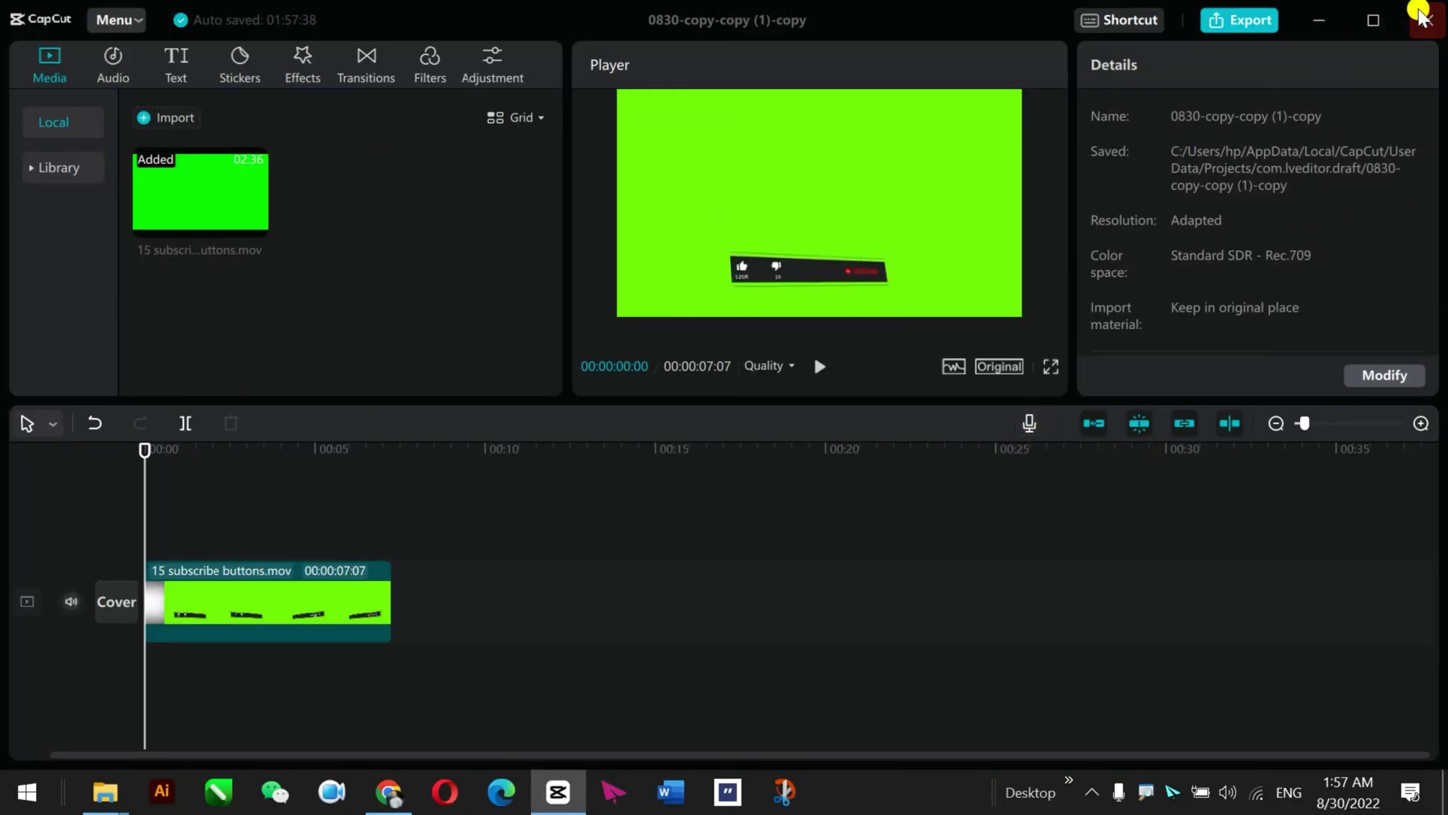
{"action": "left_click", "coordinate": [1428, 19]}
- Delete the oldest project, open 0830-copy-copy (1), and remove its first three clips
{"action": "left_click", "coordinate": [601, 416]}
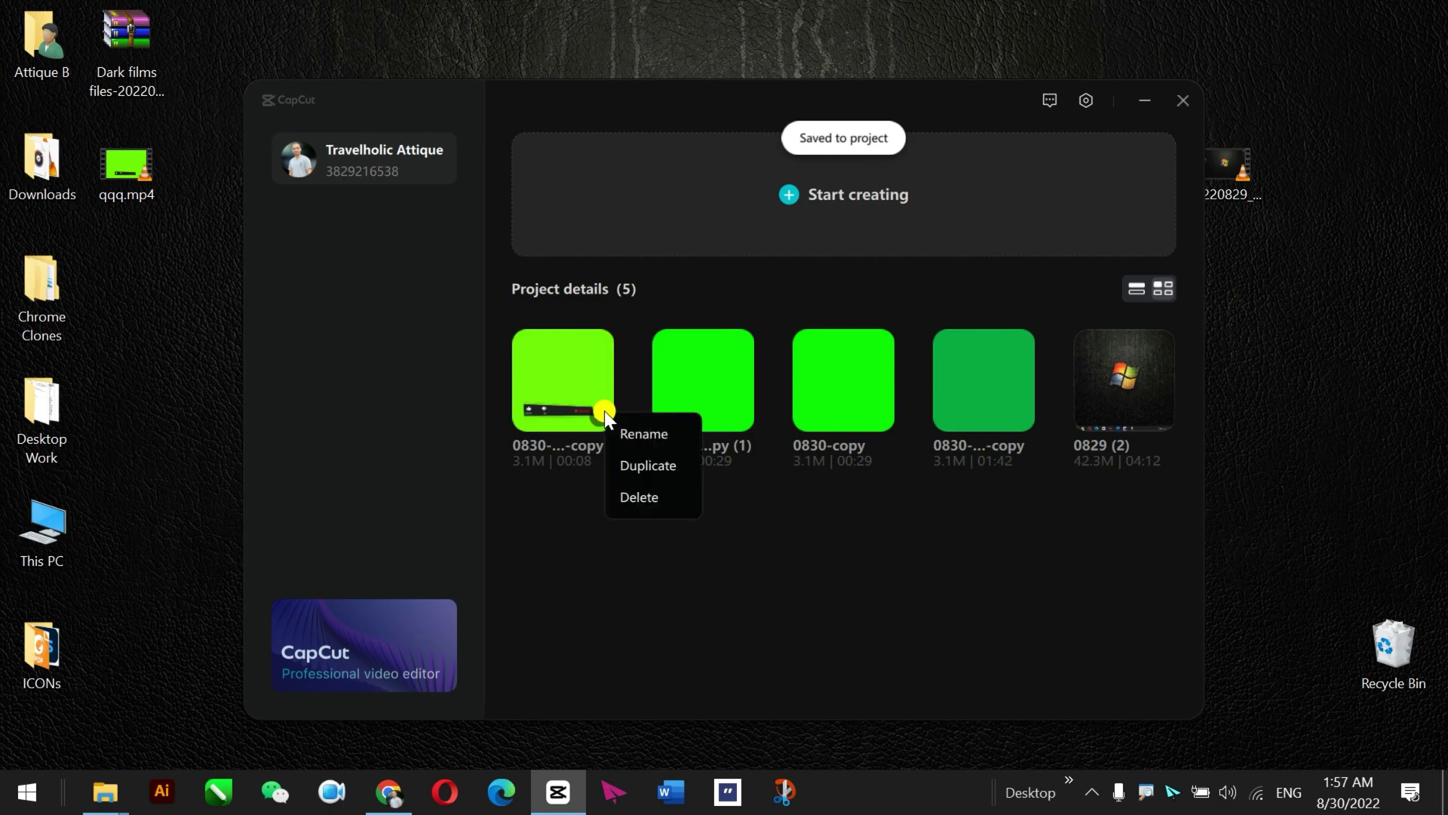
{"action": "left_click", "coordinate": [641, 494]}
{"action": "left_click", "coordinate": [559, 370]}
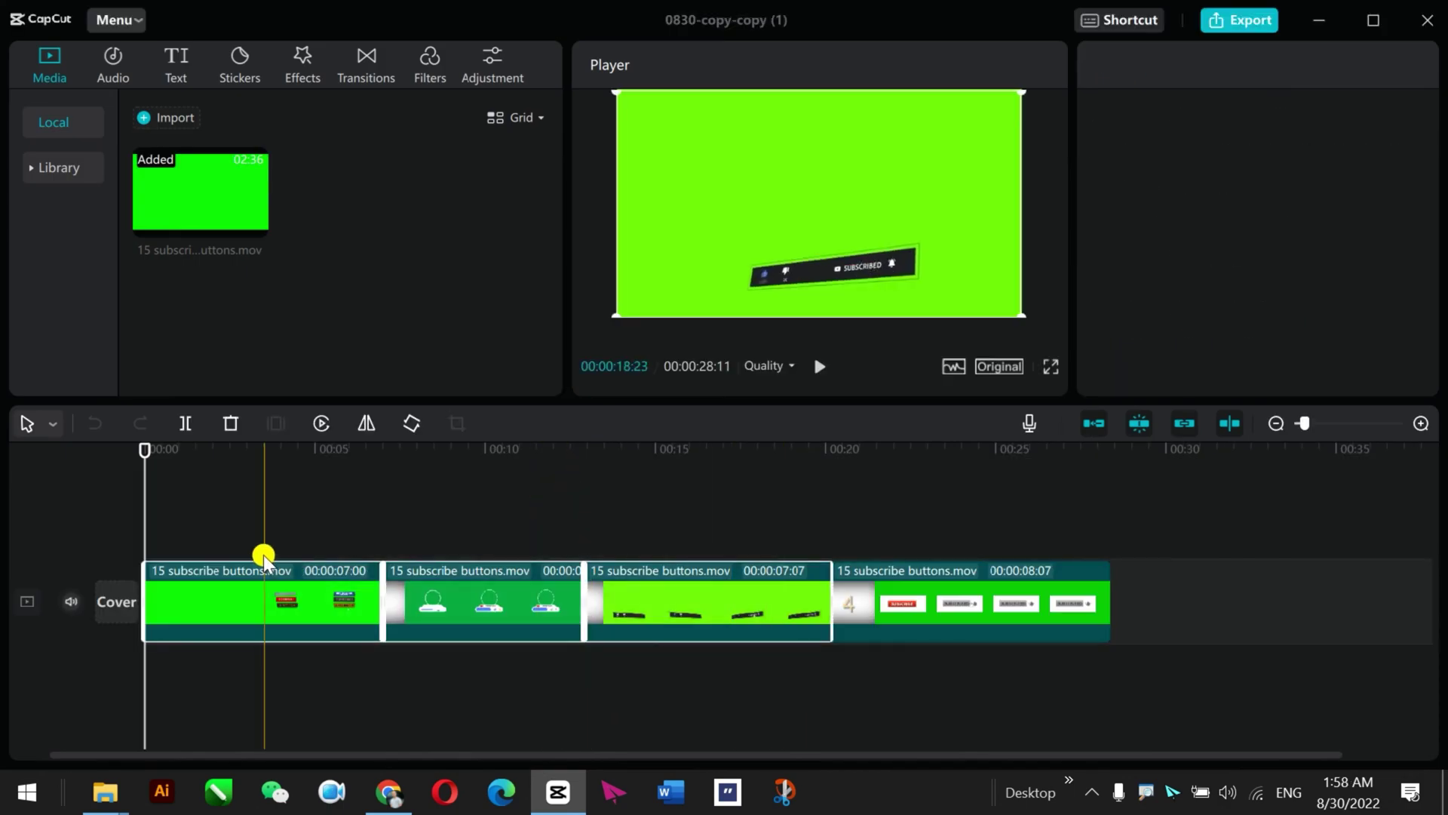
{"action": "key", "text": "Delete"}
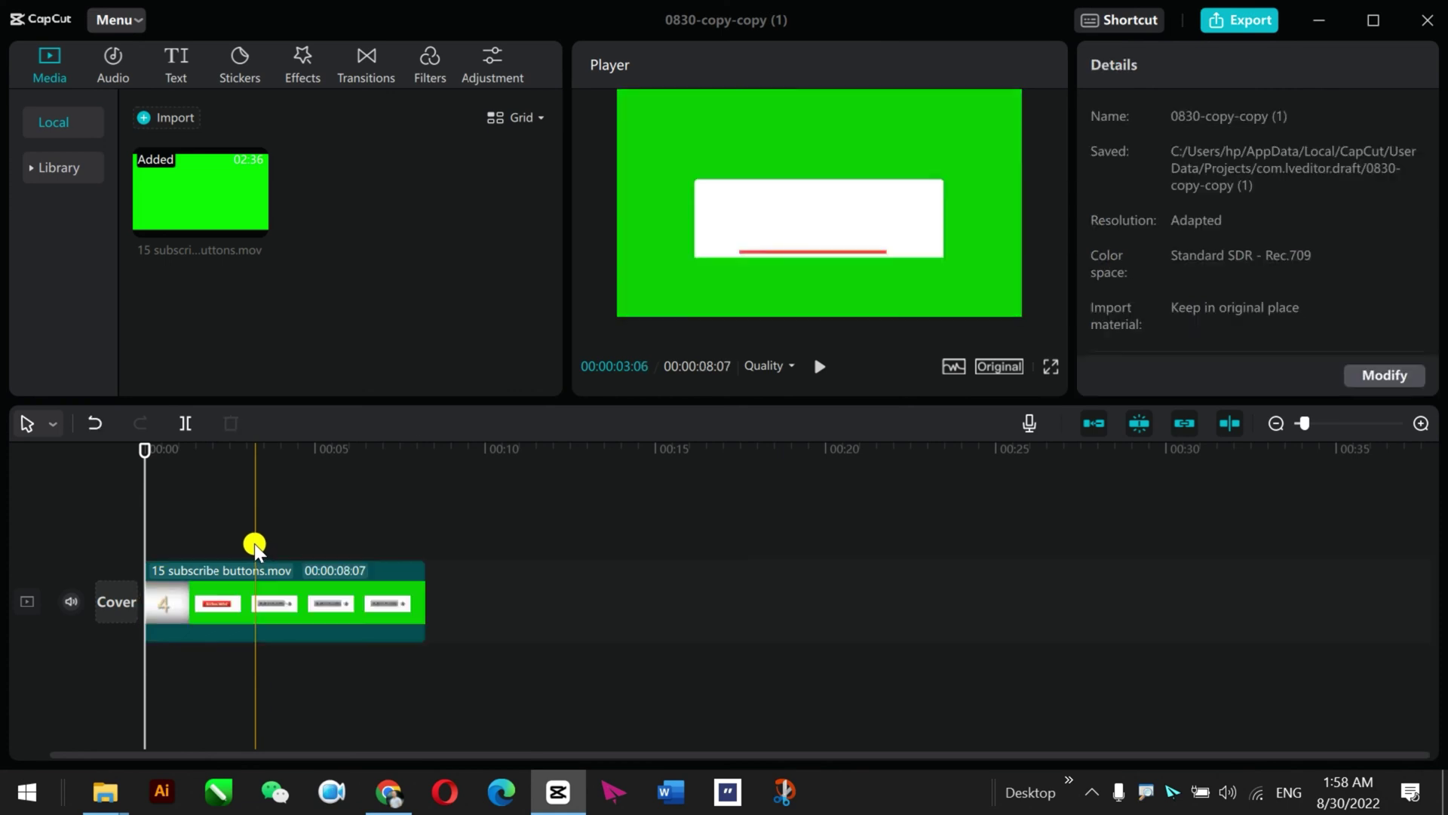
- Export the remaining 8-second clip in 4K as sssss.mp4 and return to the project list
{"action": "left_click", "coordinate": [1231, 21]}
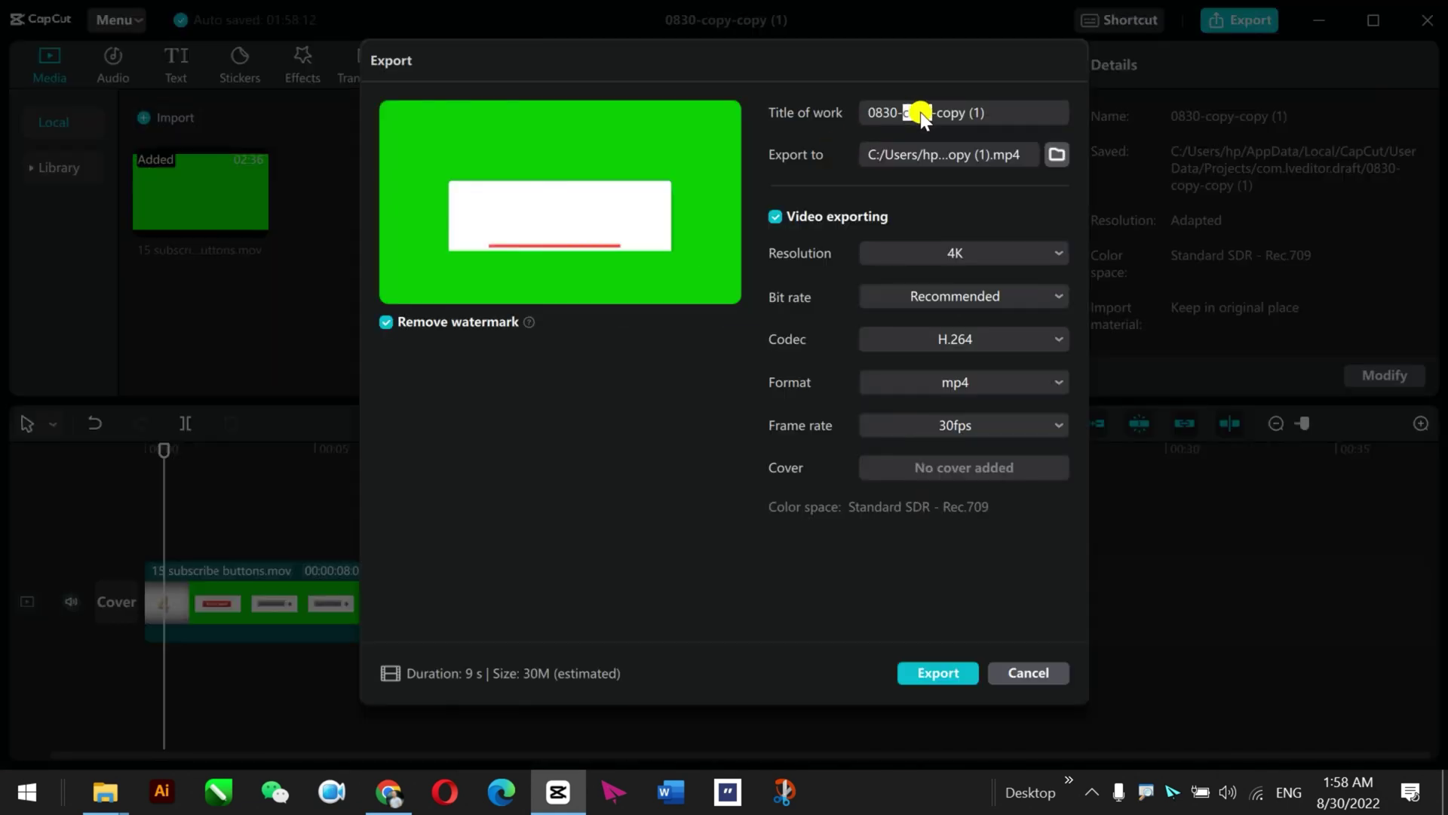
{"action": "left_click", "coordinate": [939, 672]}
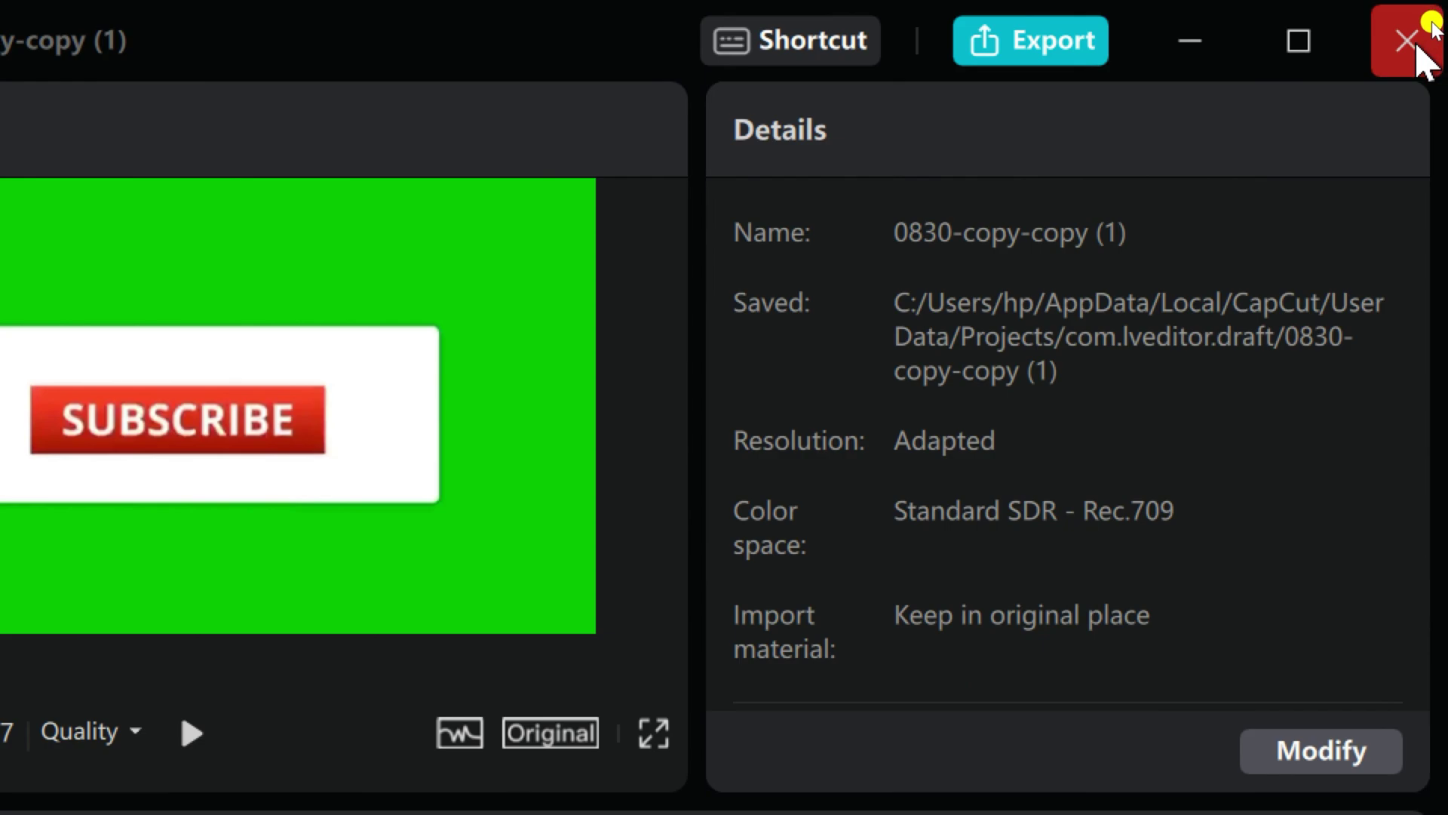
{"action": "left_click", "coordinate": [1407, 41]}
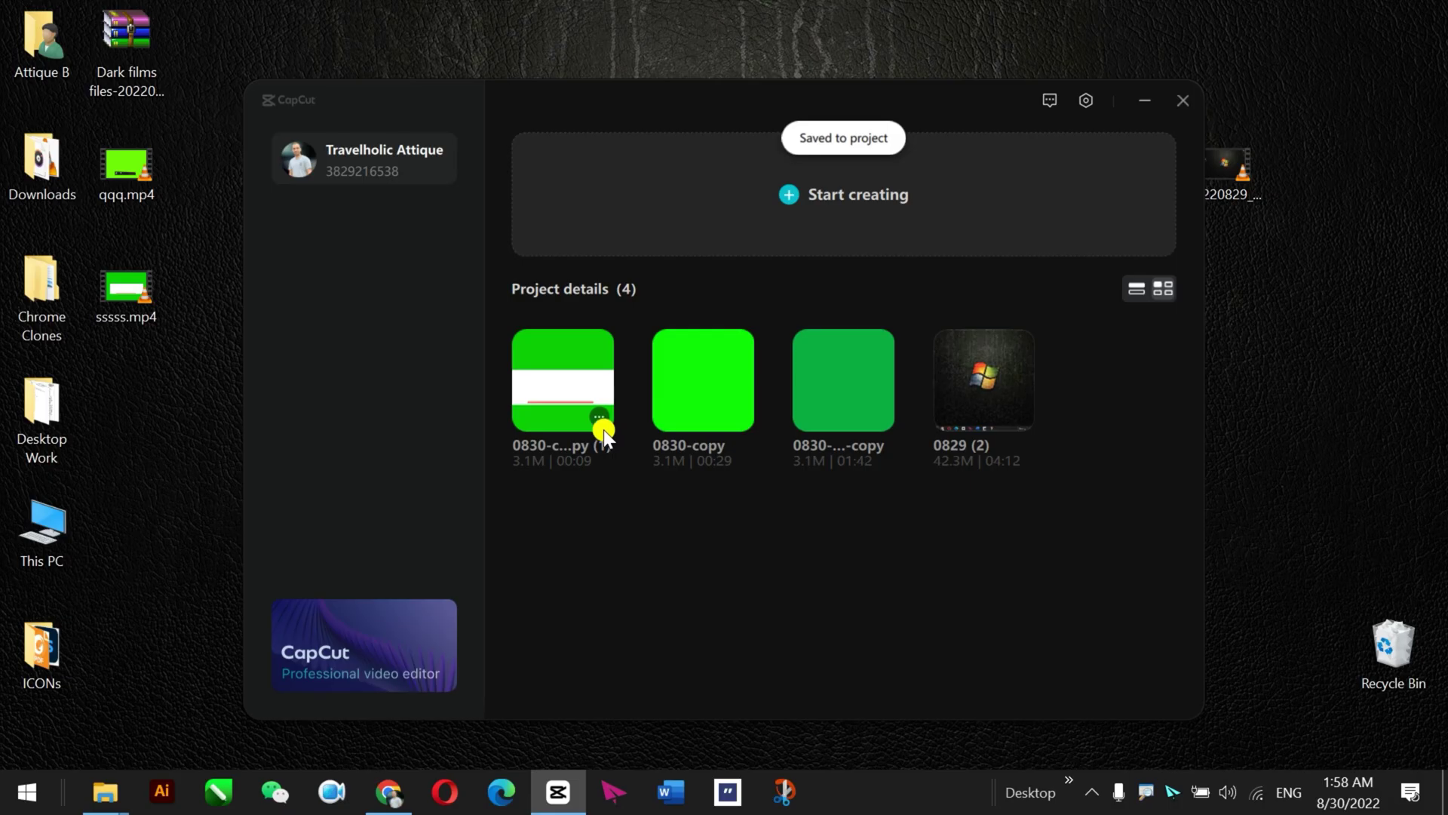
{"action": "left_click", "coordinate": [598, 417]}
- Delete the used project copies and move qqq.mp4 and sssss.mp4 into the desktop's top row
{"action": "left_click", "coordinate": [618, 511]}
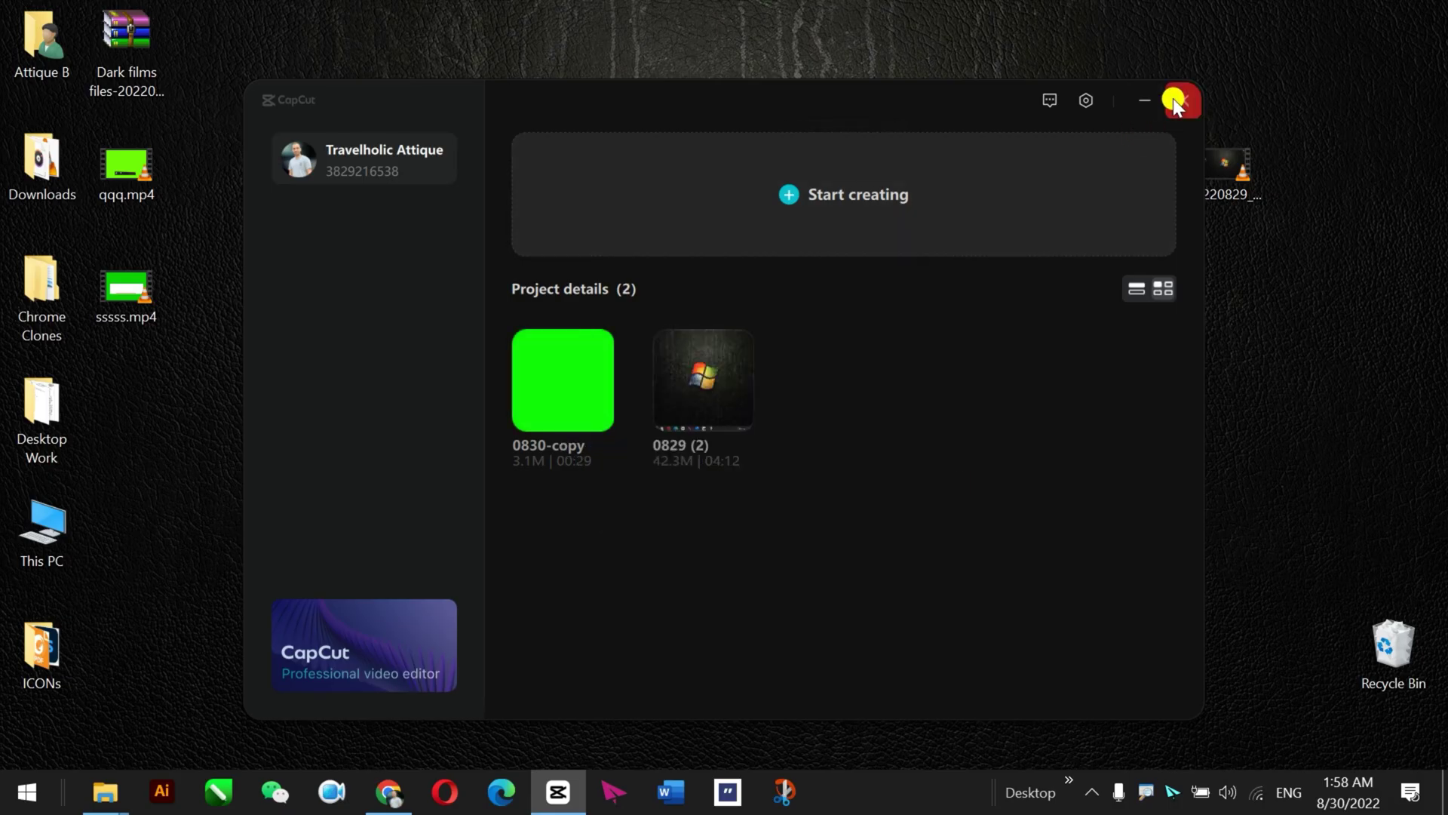
{"action": "left_click", "coordinate": [1144, 101]}
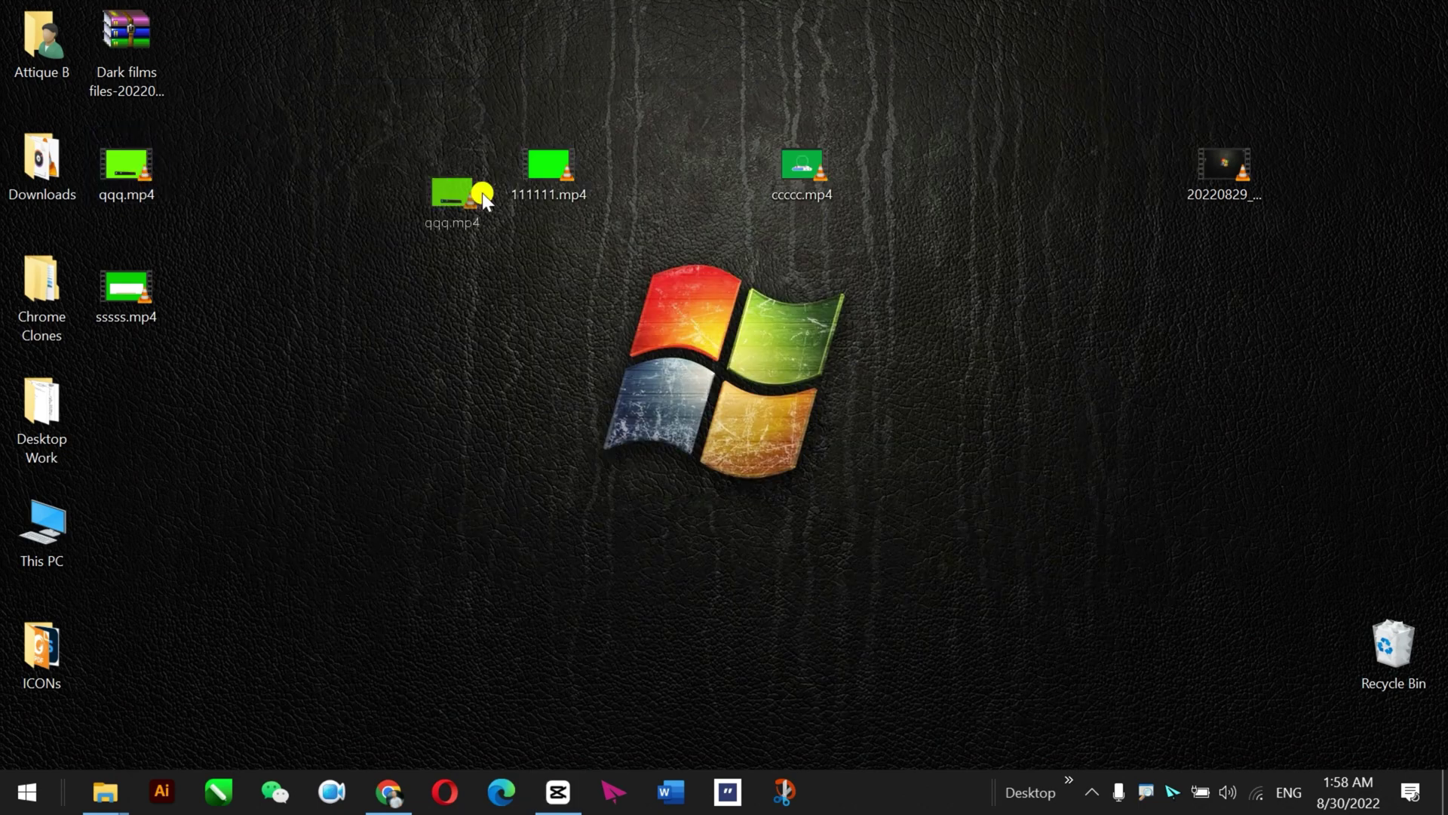
{"action": "left_click_drag", "start_coordinate": [126, 170], "coordinate": [634, 170]}
{"action": "left_click_drag", "start_coordinate": [126, 289], "coordinate": [720, 169]}
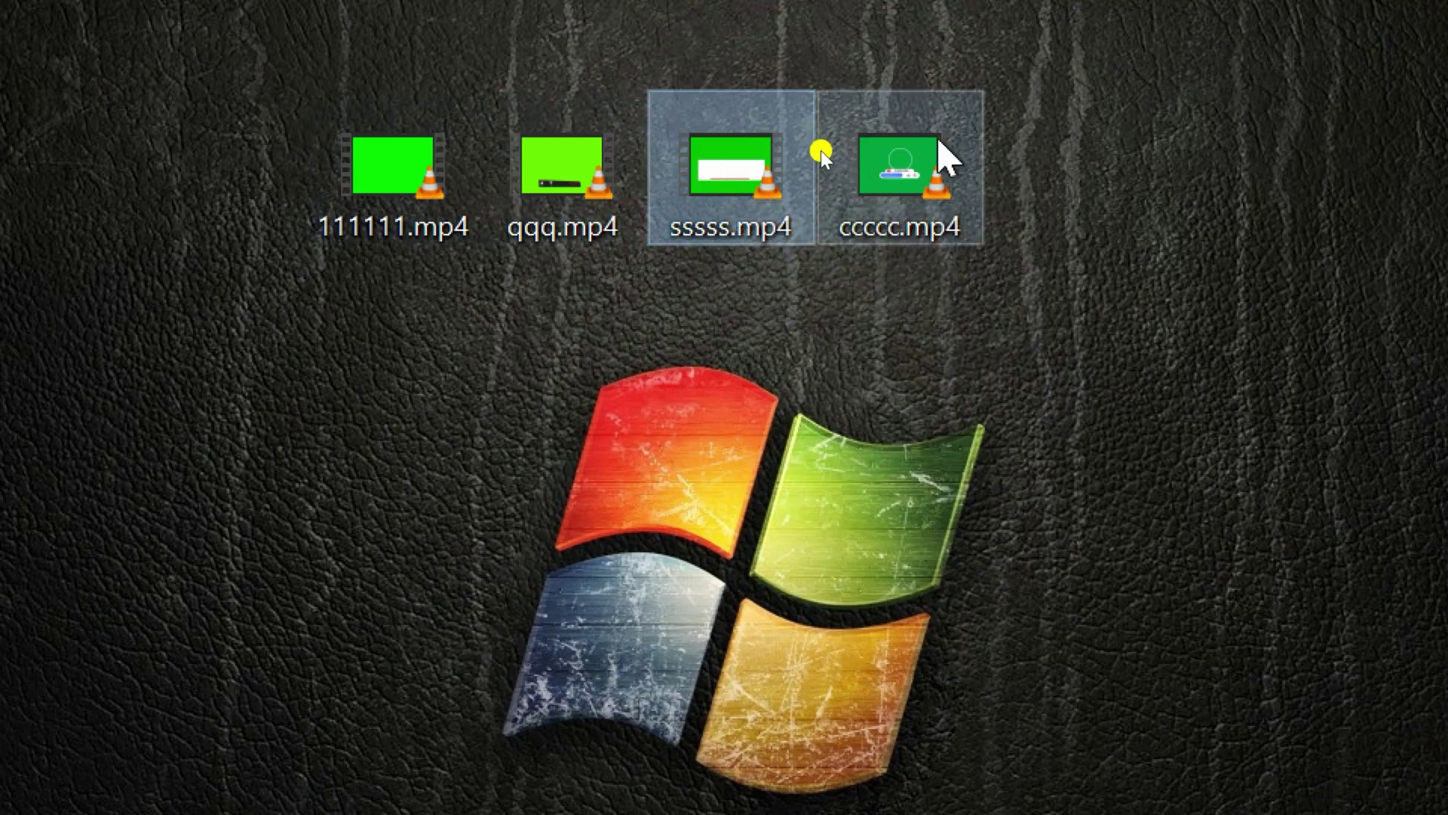
- Play sssss.mp4 in VLC, skipping to the middle and end, then select all four MP4s
{"action": "double_click", "coordinate": [777, 184]}
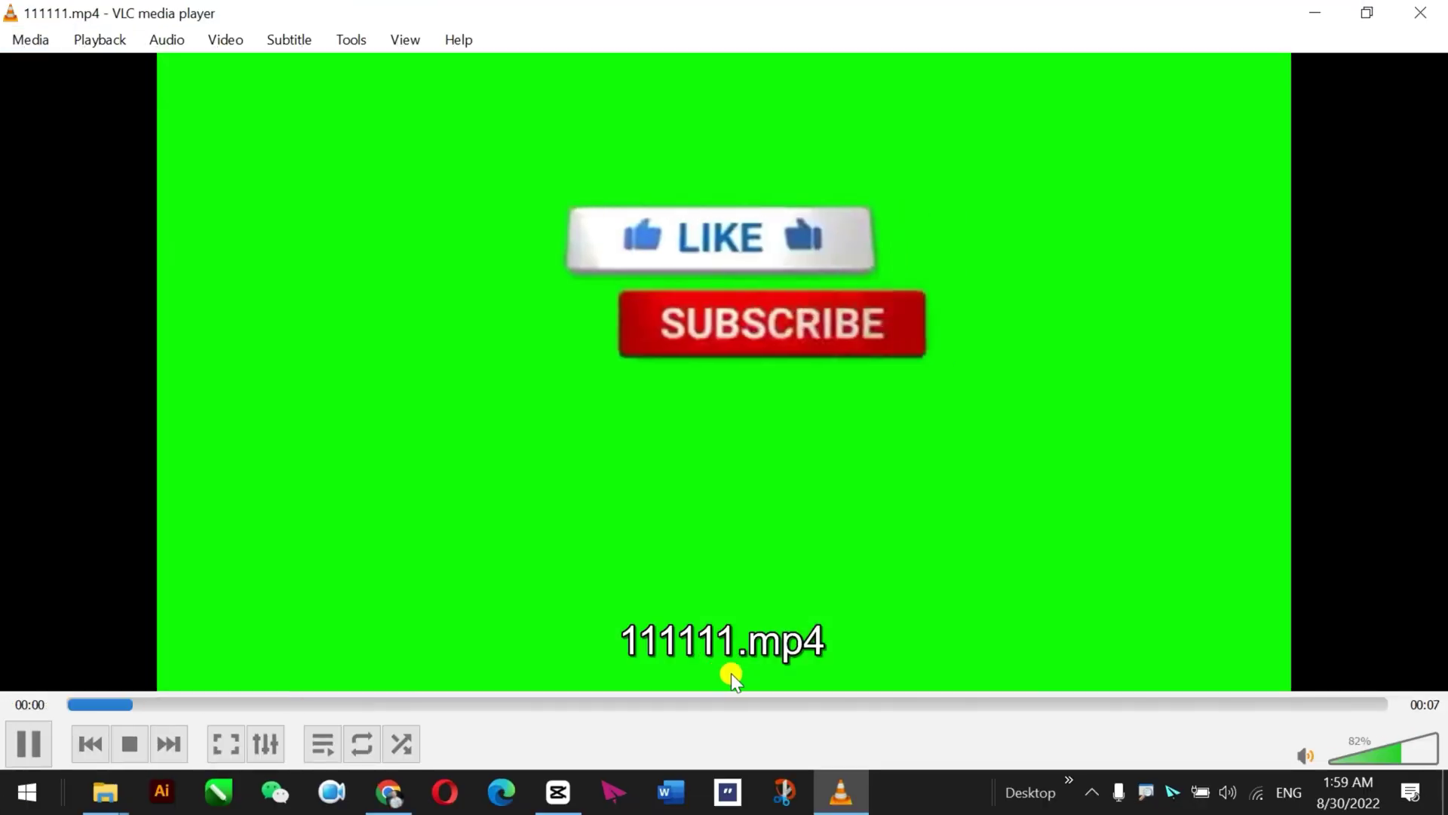
{"action": "left_click", "coordinate": [719, 702]}
{"action": "left_click", "coordinate": [1313, 702]}
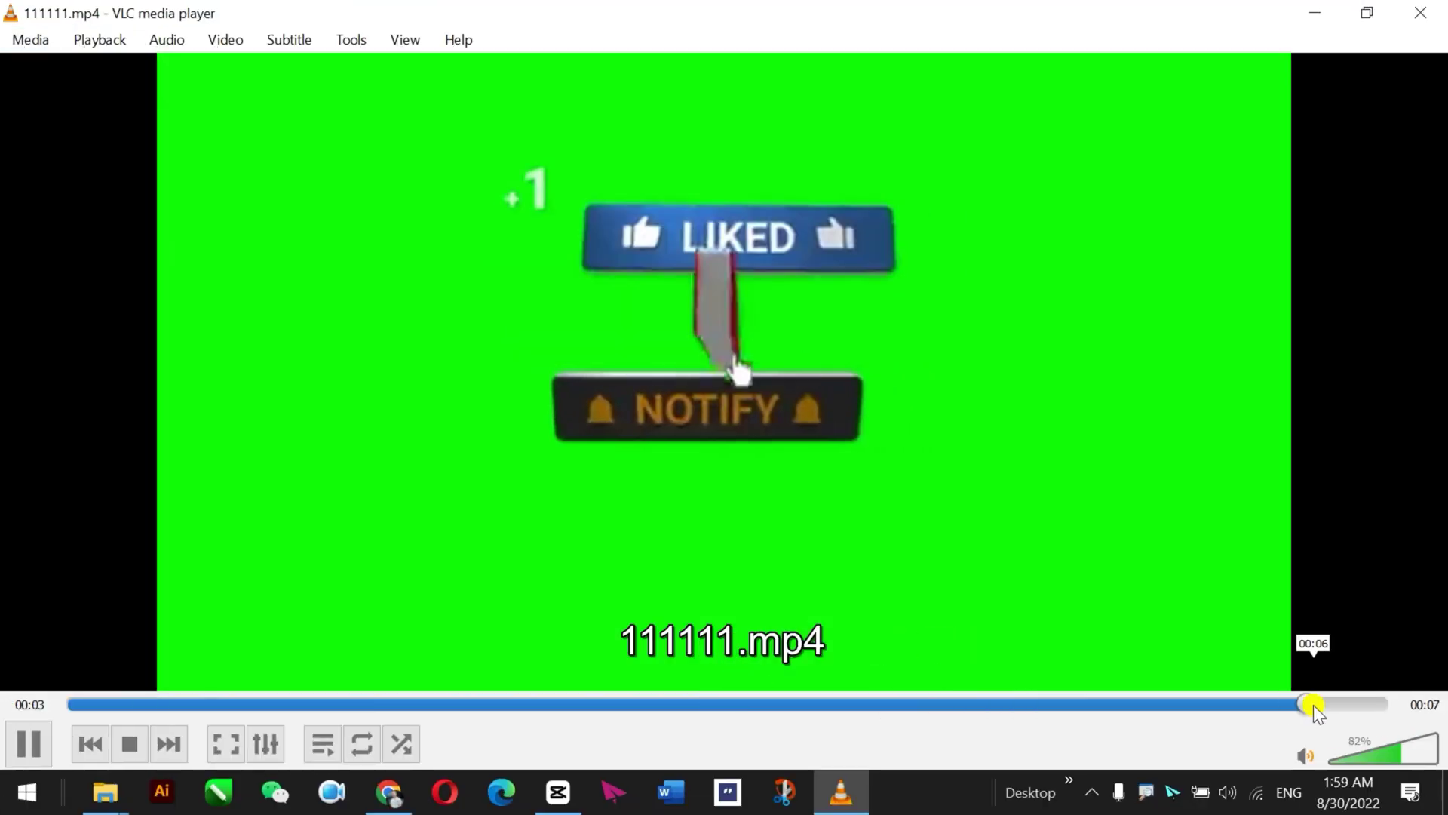
{"action": "left_click_drag", "start_coordinate": [908, 52], "coordinate": [426, 295]}
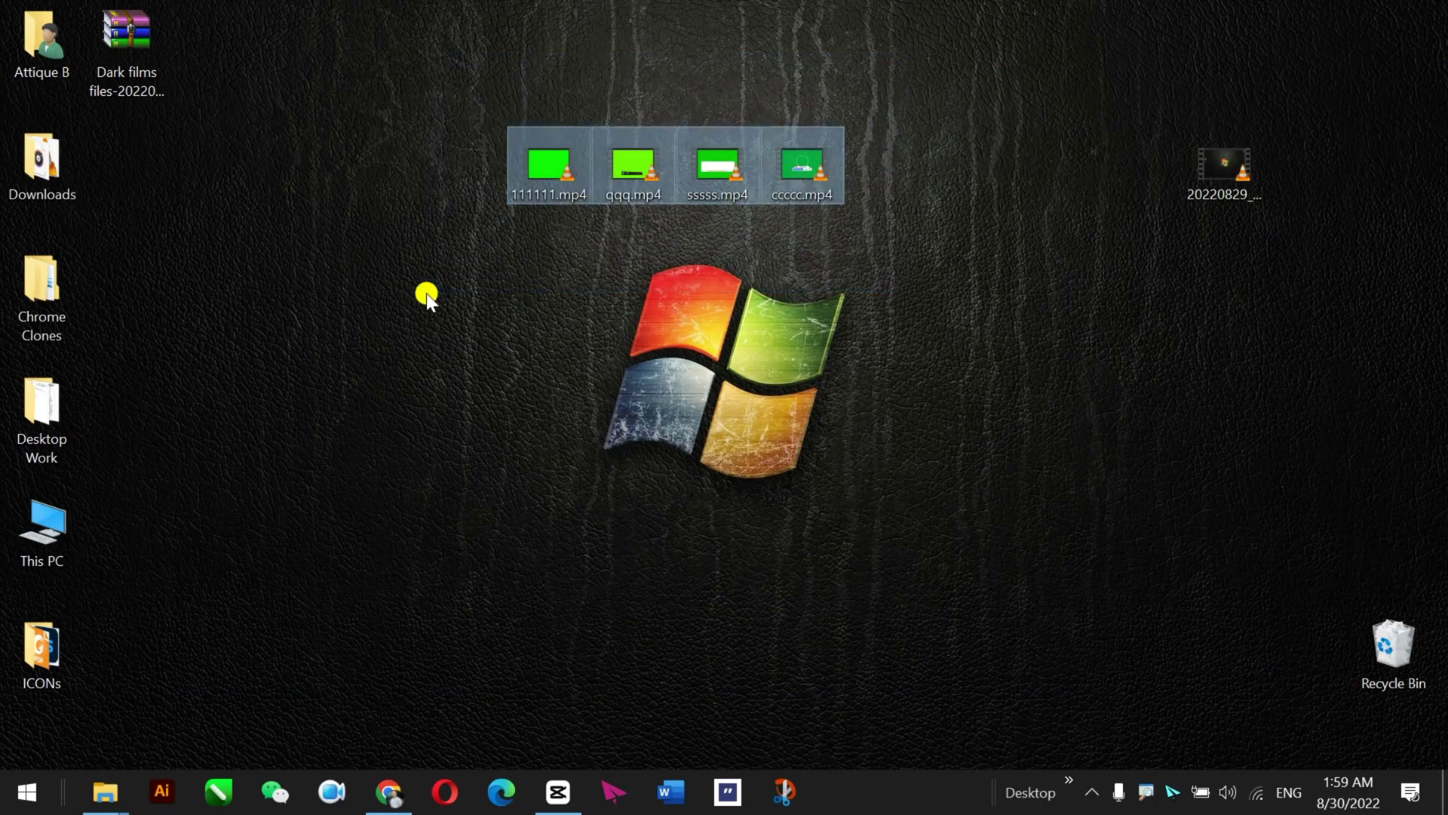